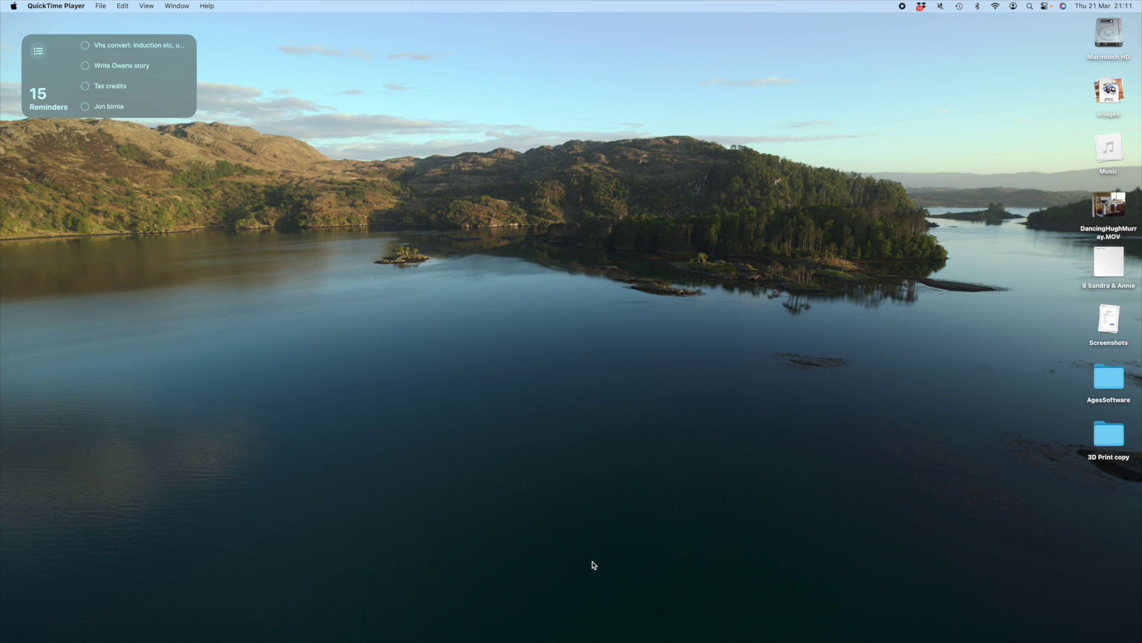
Switch to RailModeller Express and create a new model train layout.
mouse_move(595, 621)
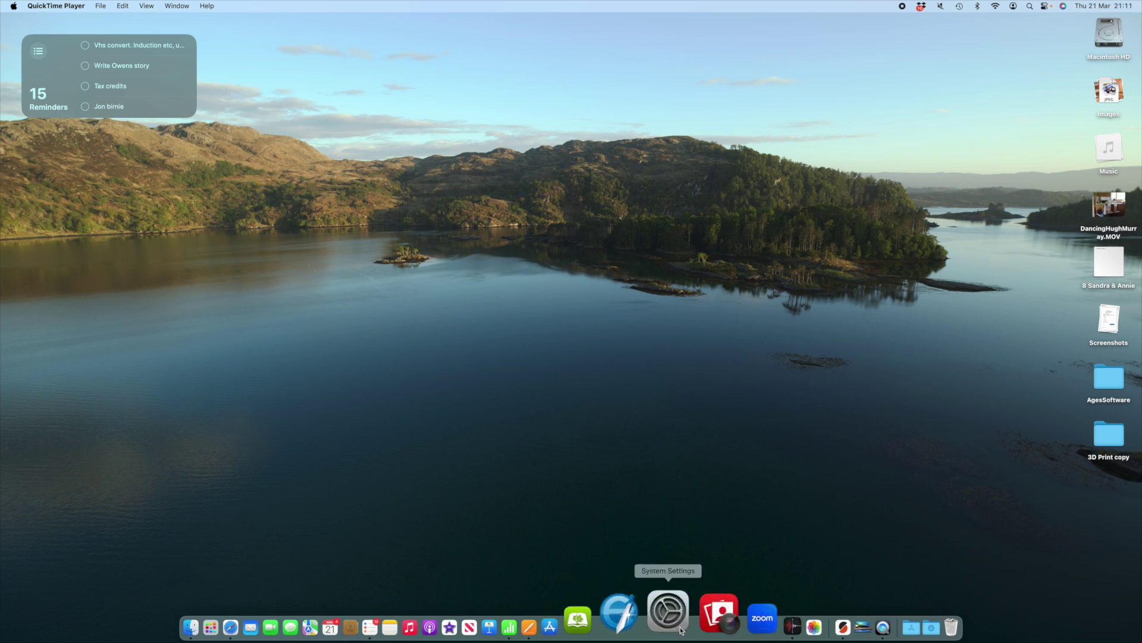
click(801, 612)
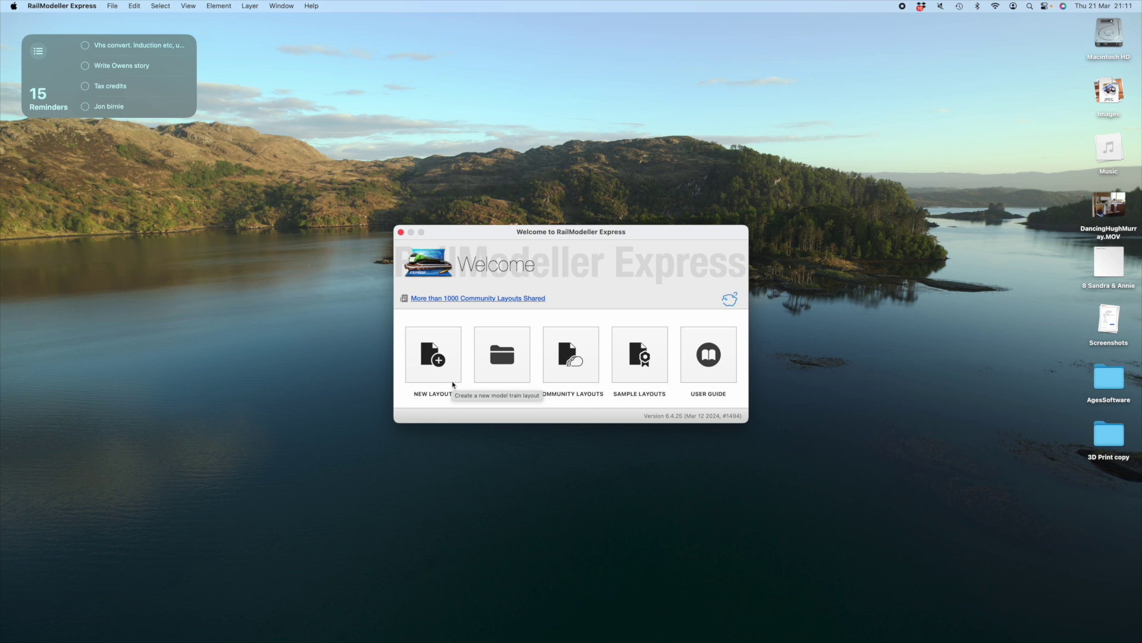
click(424, 359)
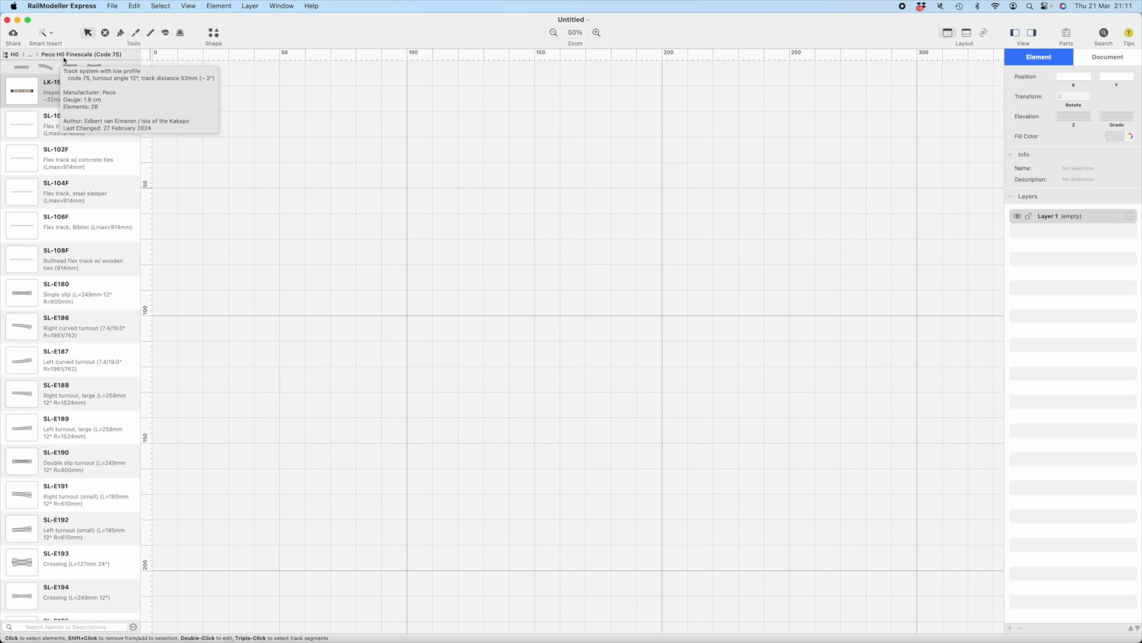
Set the track library to Hornby TT:120 among the TT scale tracks.
click(11, 56)
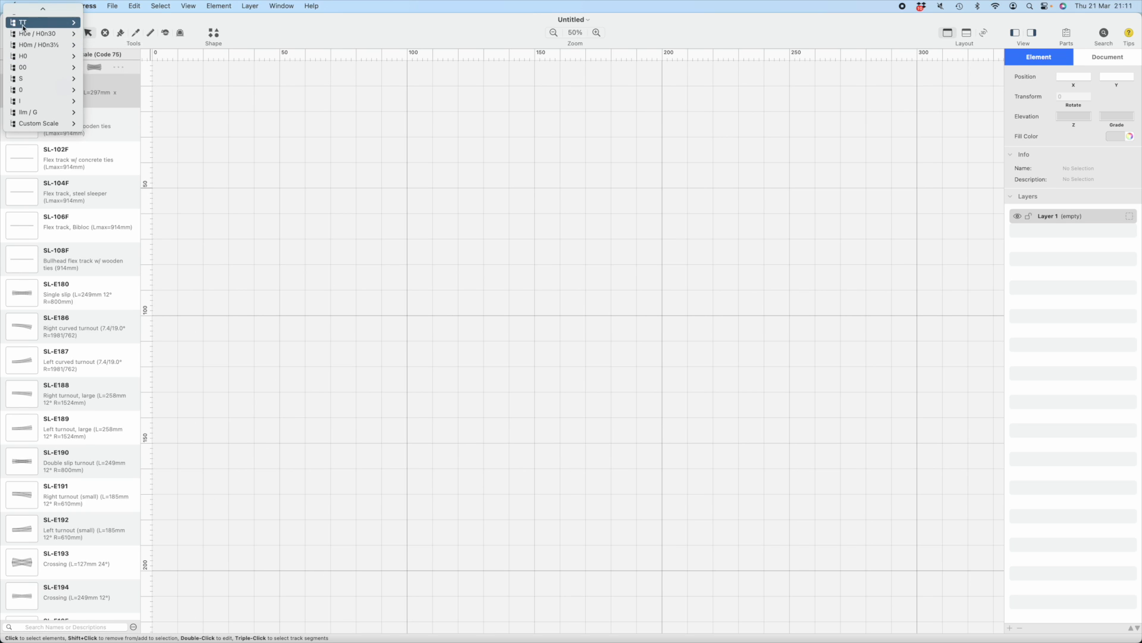
mouse_move(24, 24)
mouse_move(105, 27)
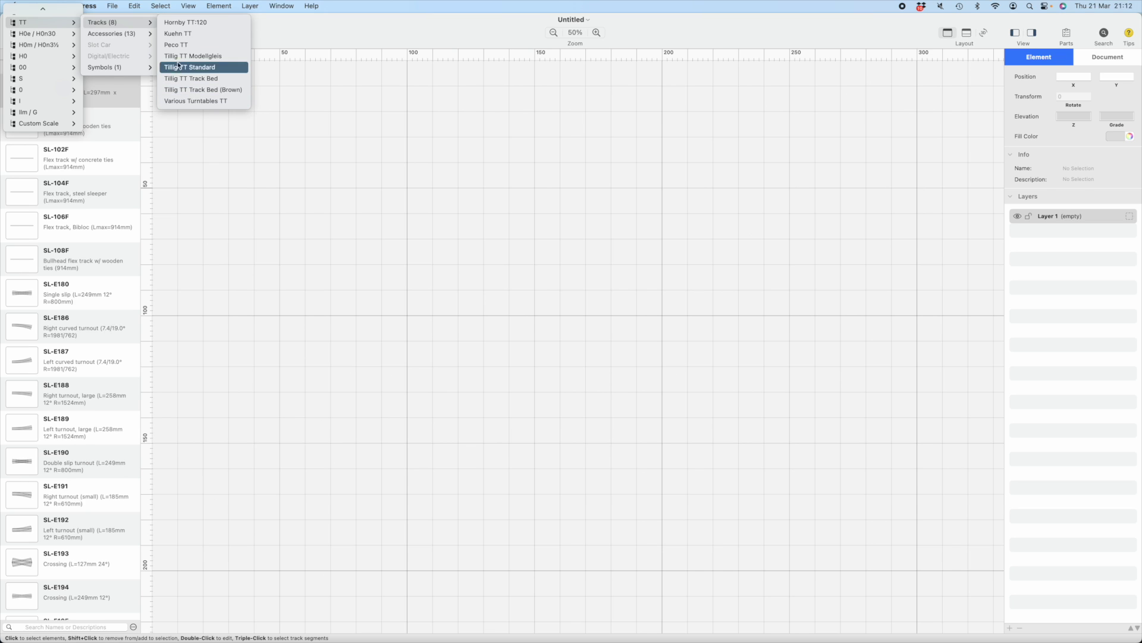
click(175, 23)
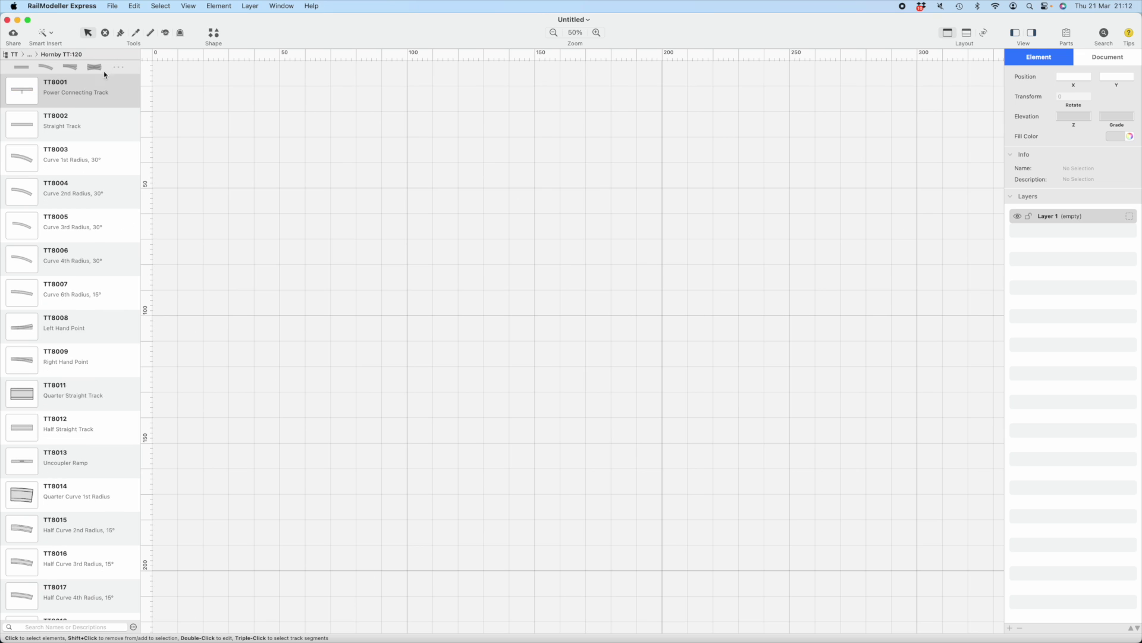
scroll(84, 186, down, 5)
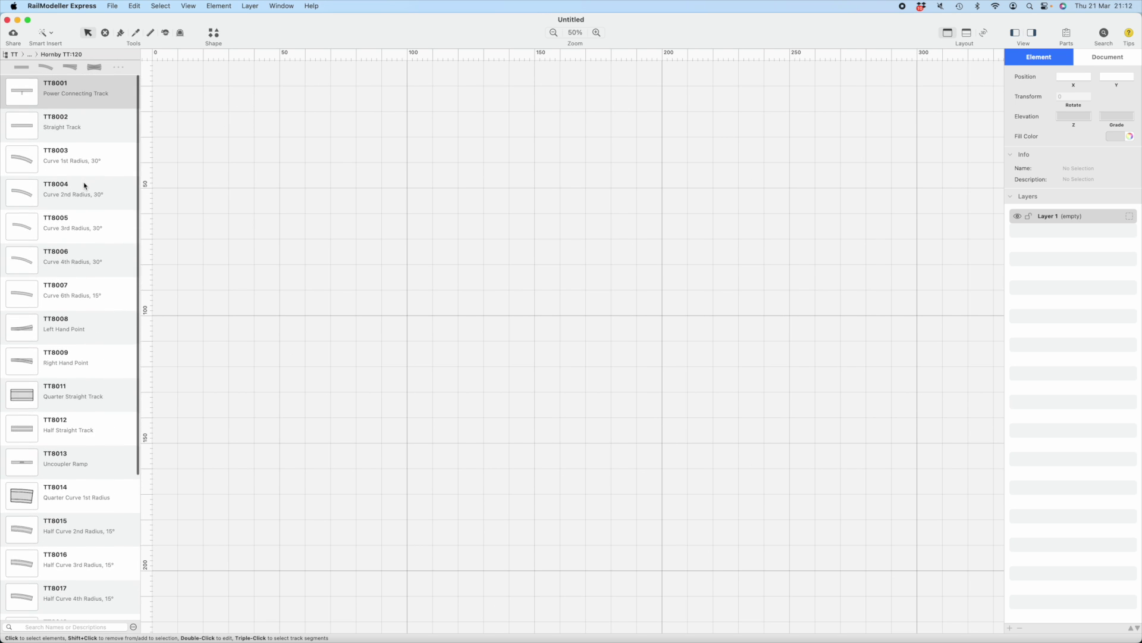
scroll(84, 185, up, 5)
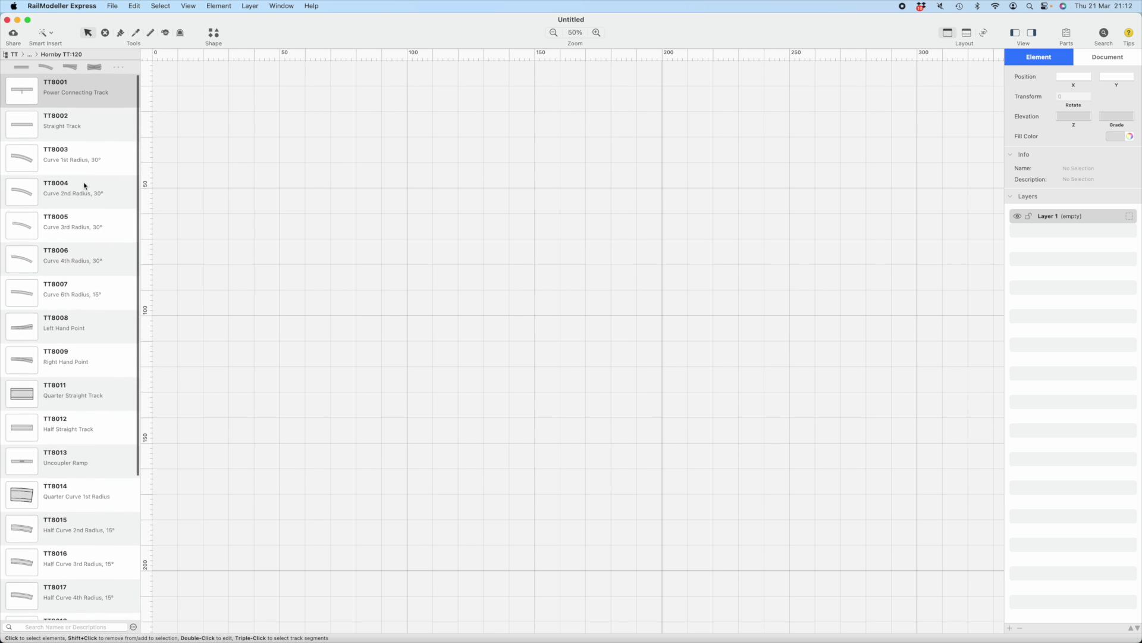
click(51, 34)
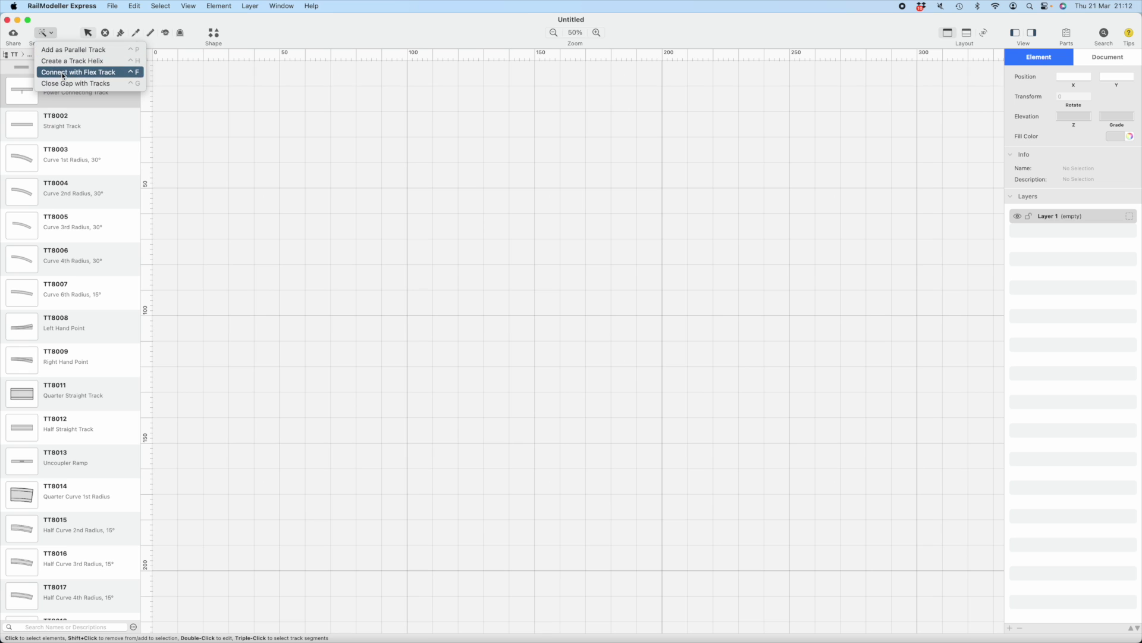
click(63, 29)
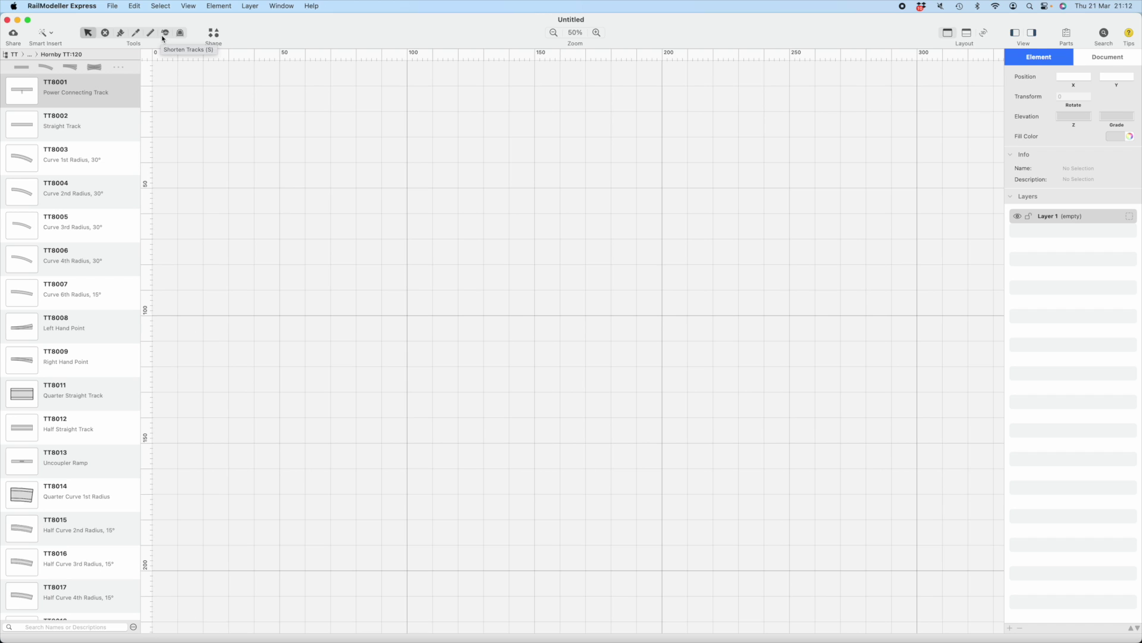
Start adding a baseboard to the layout using the Rectangle type.
click(114, 7)
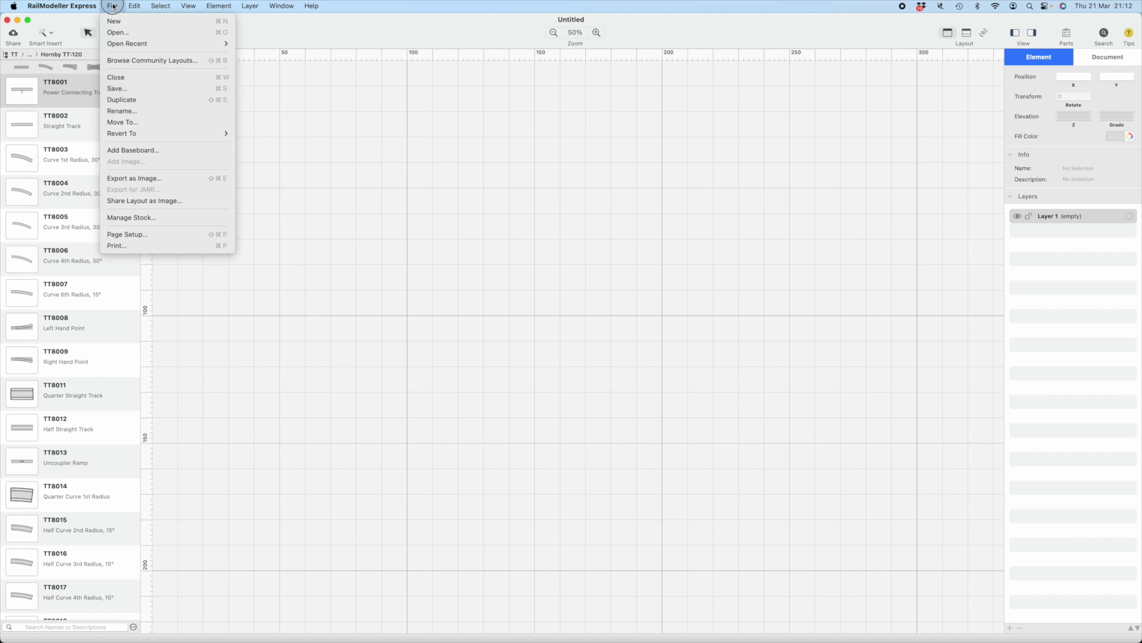
click(136, 151)
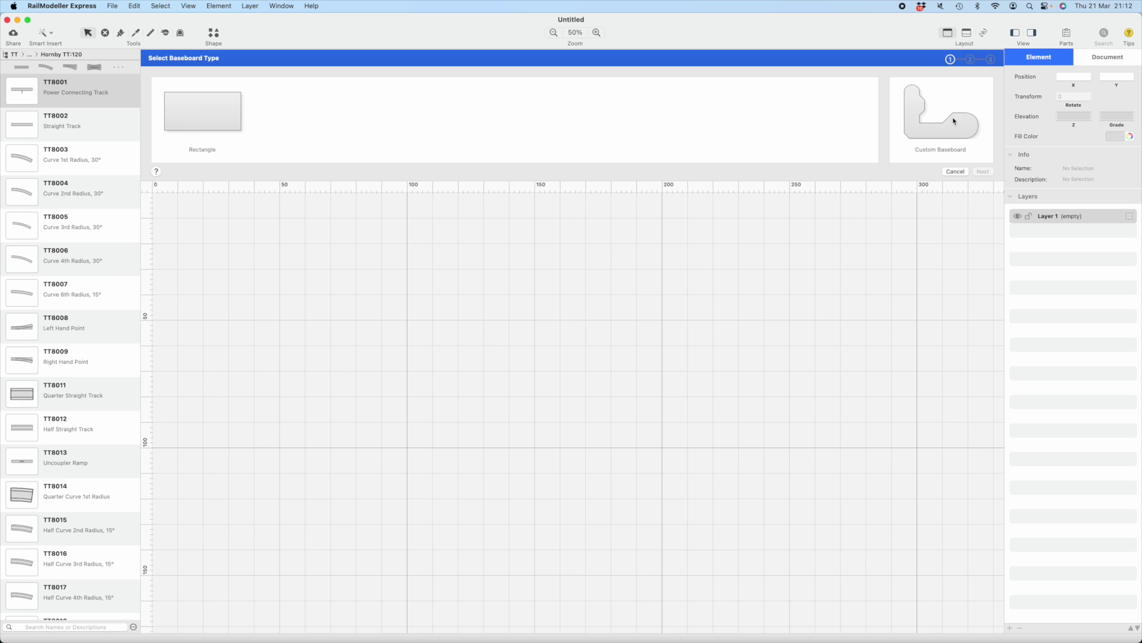
click(183, 114)
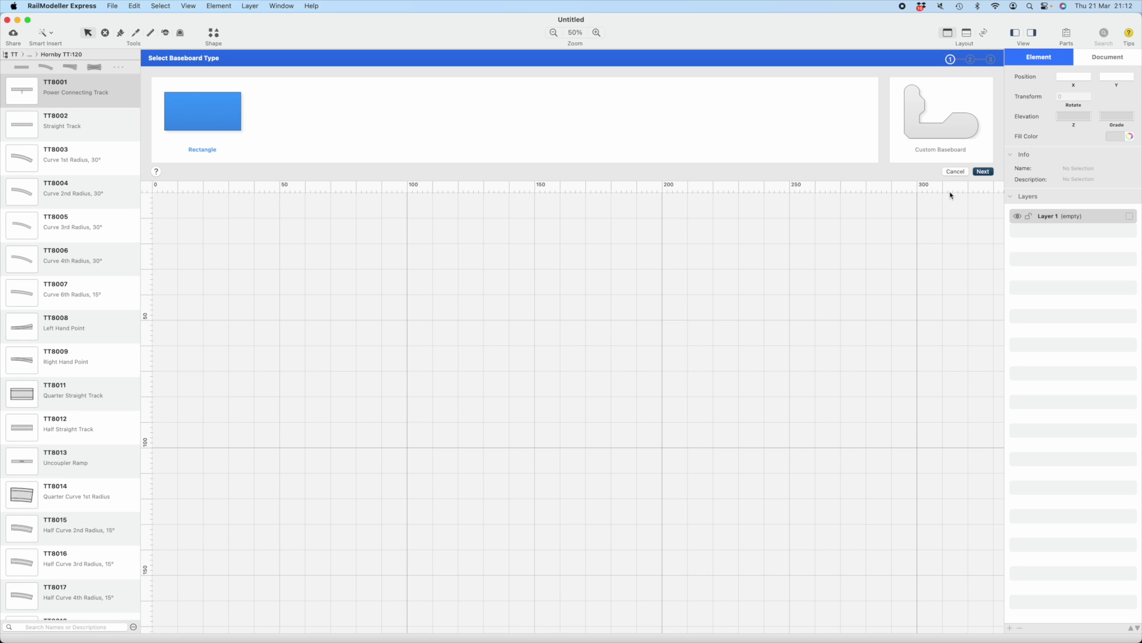
click(984, 171)
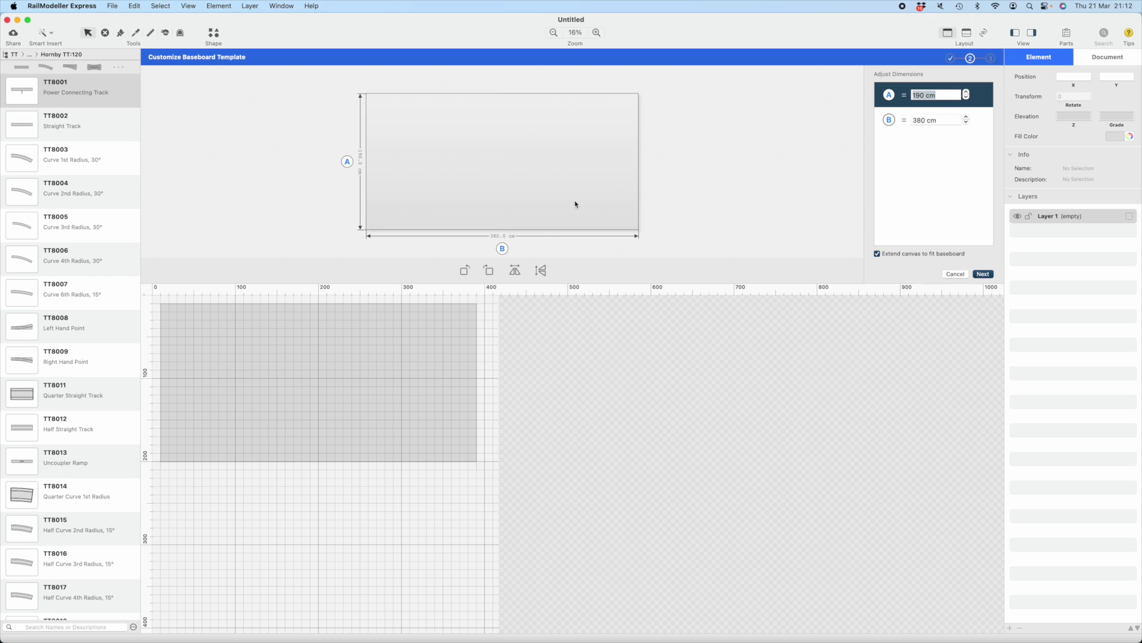
Set the baseboard's dimension A to 120 cm and dimension B to 240 cm, and accept the size.
double_click(924, 95)
text(120)
click(924, 122)
double_click(921, 120)
text(240)
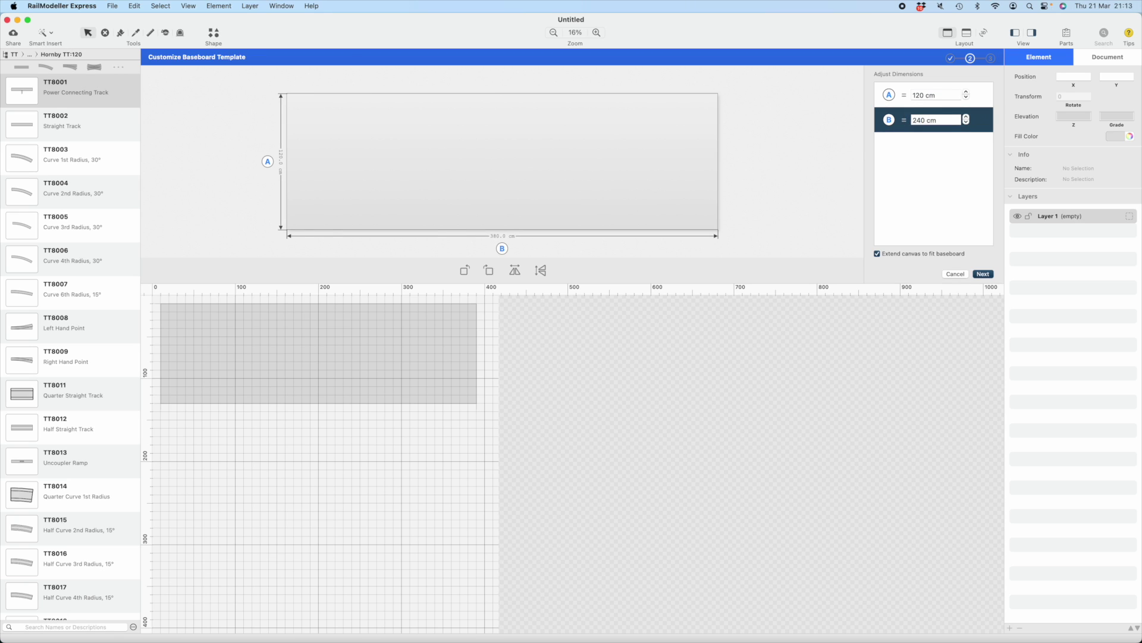
key(Return)
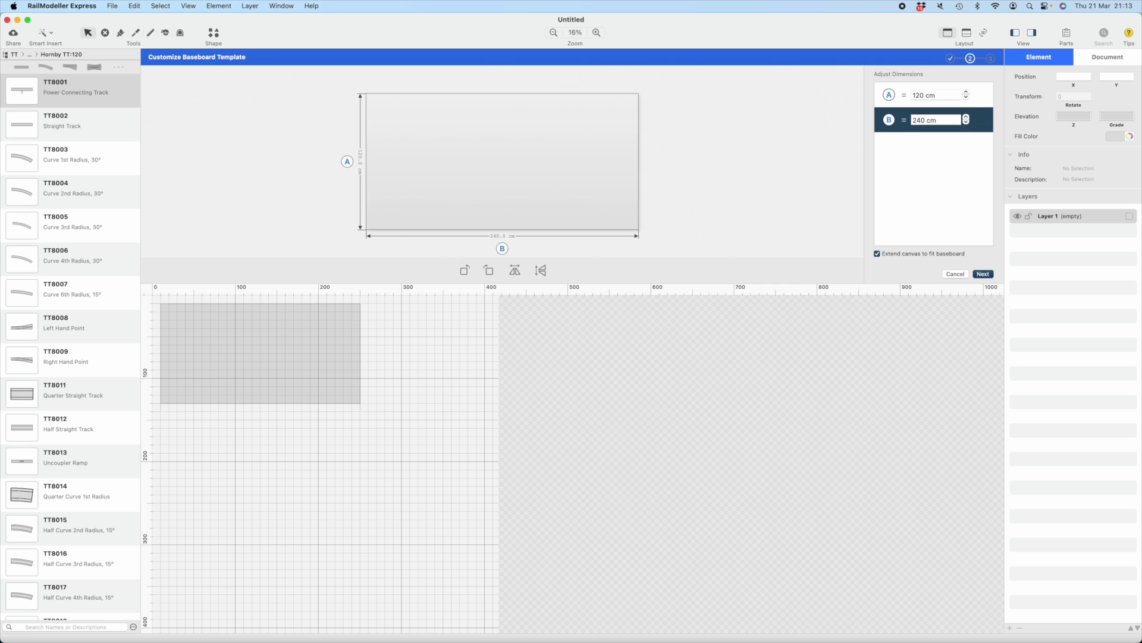
click(983, 274)
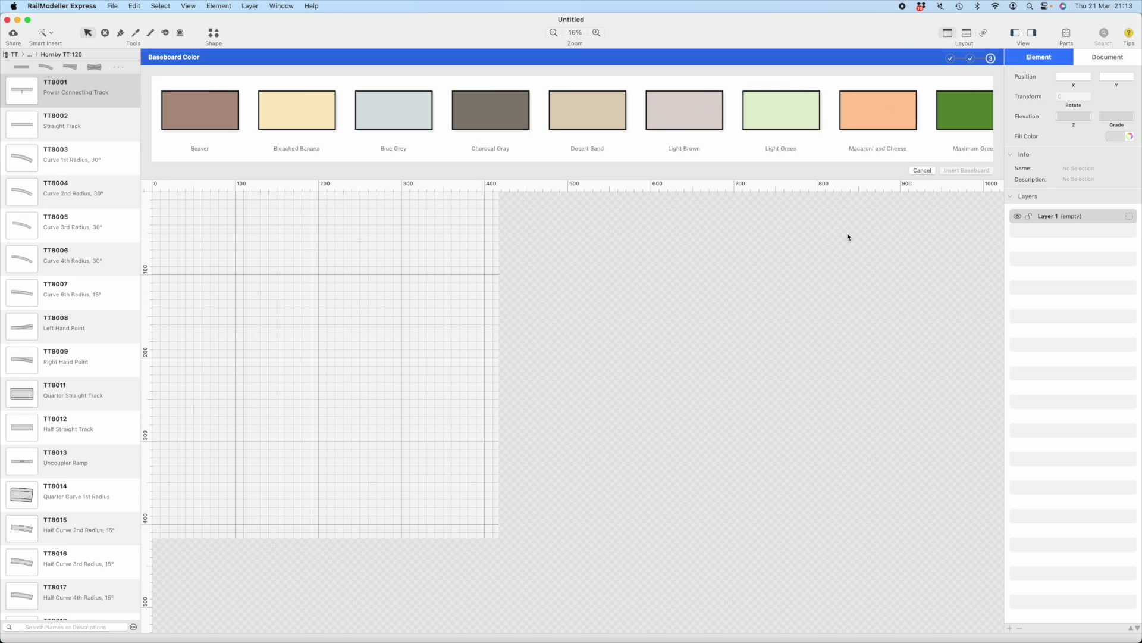
Give the baseboard the Bleached Banana color and insert it into the layout.
scroll(886, 125, right, 6)
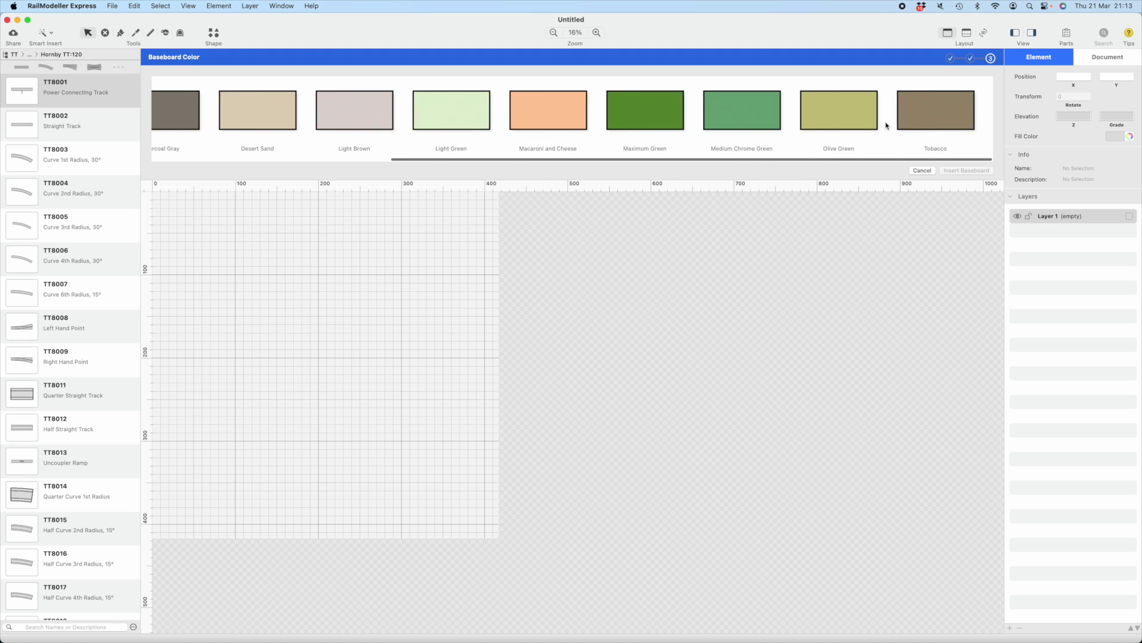
scroll(865, 120, left, 6)
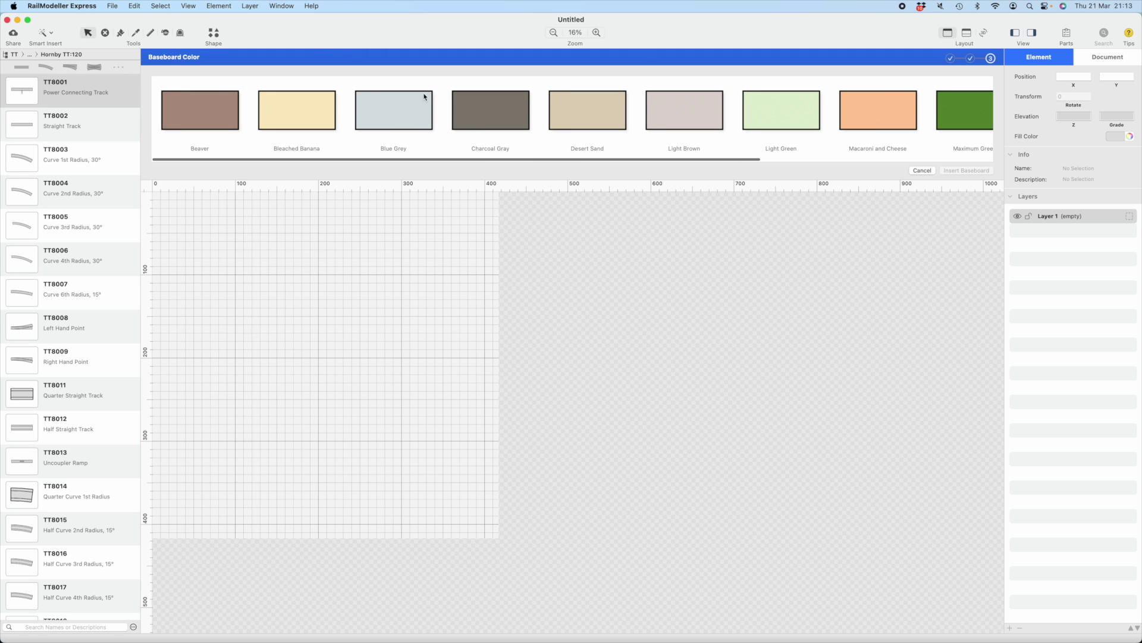
click(310, 107)
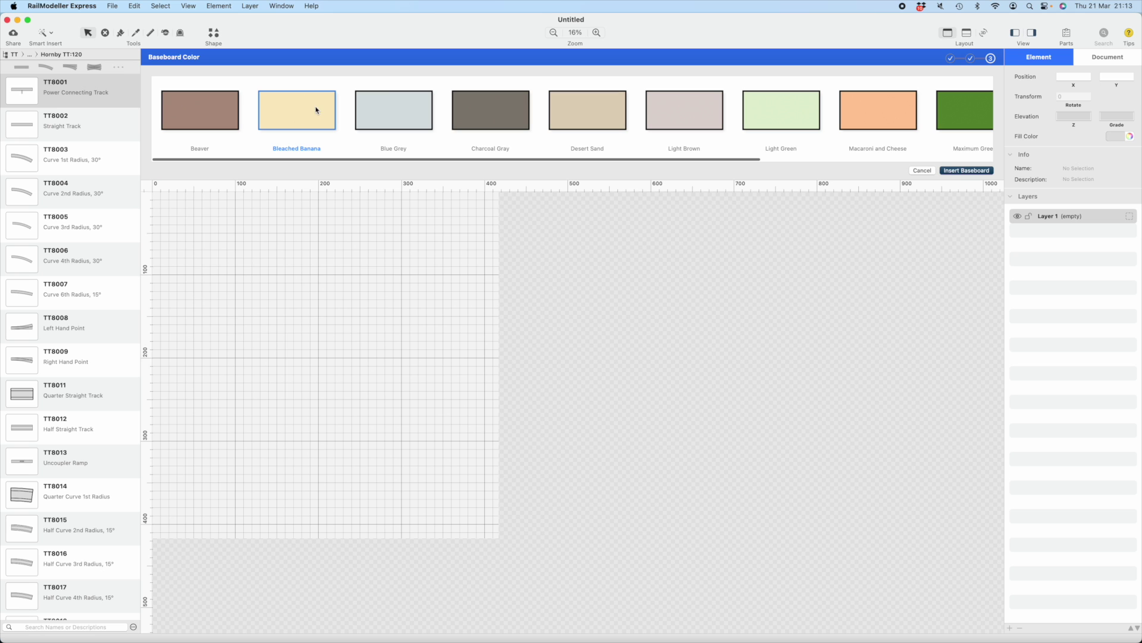
click(974, 171)
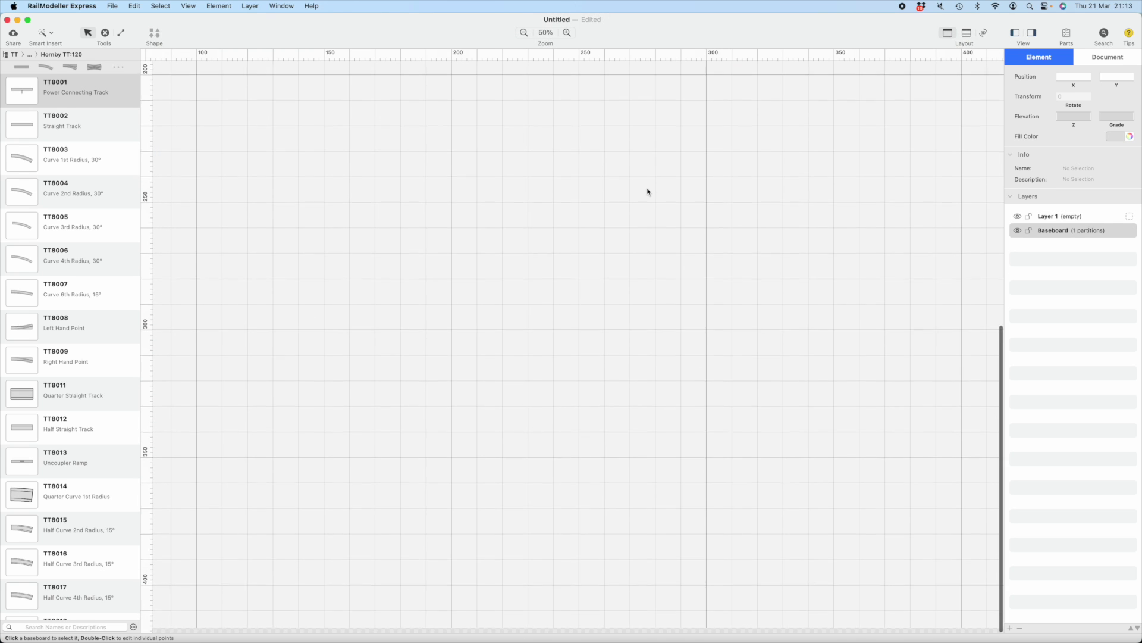
scroll(648, 191, up, 15)
scroll(648, 191, left, 10)
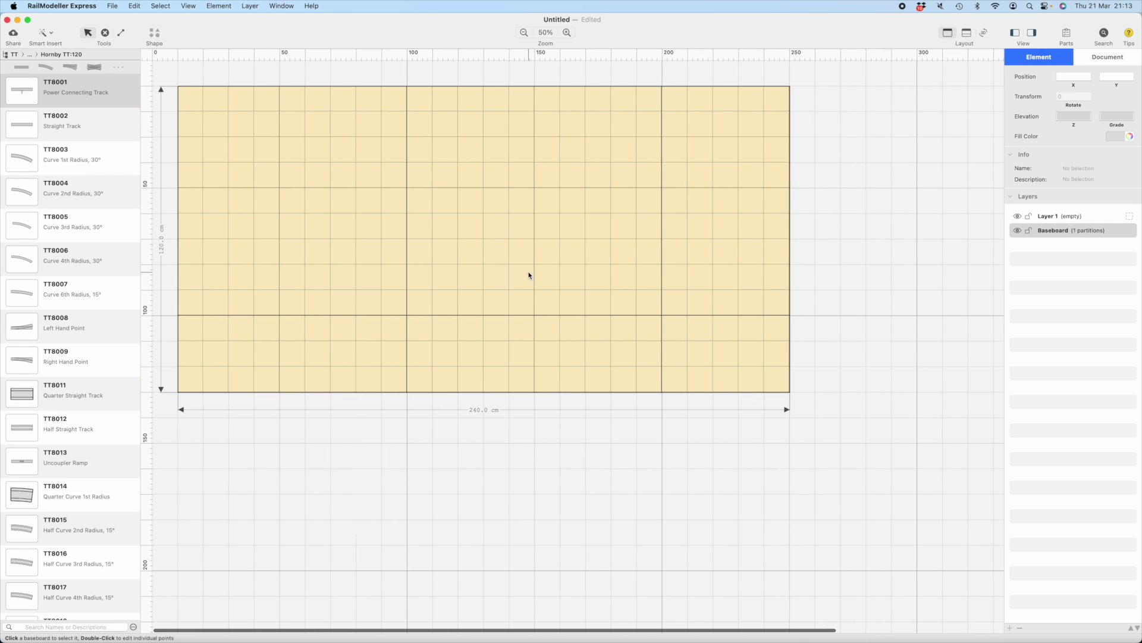
click(566, 33)
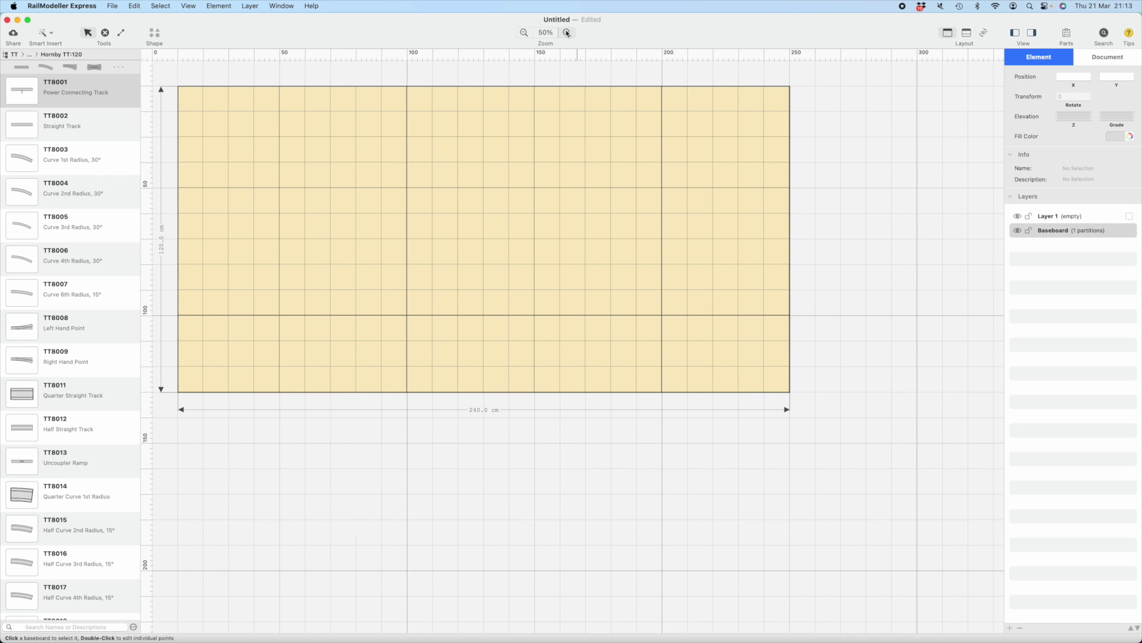
scroll(387, 123, up, 3)
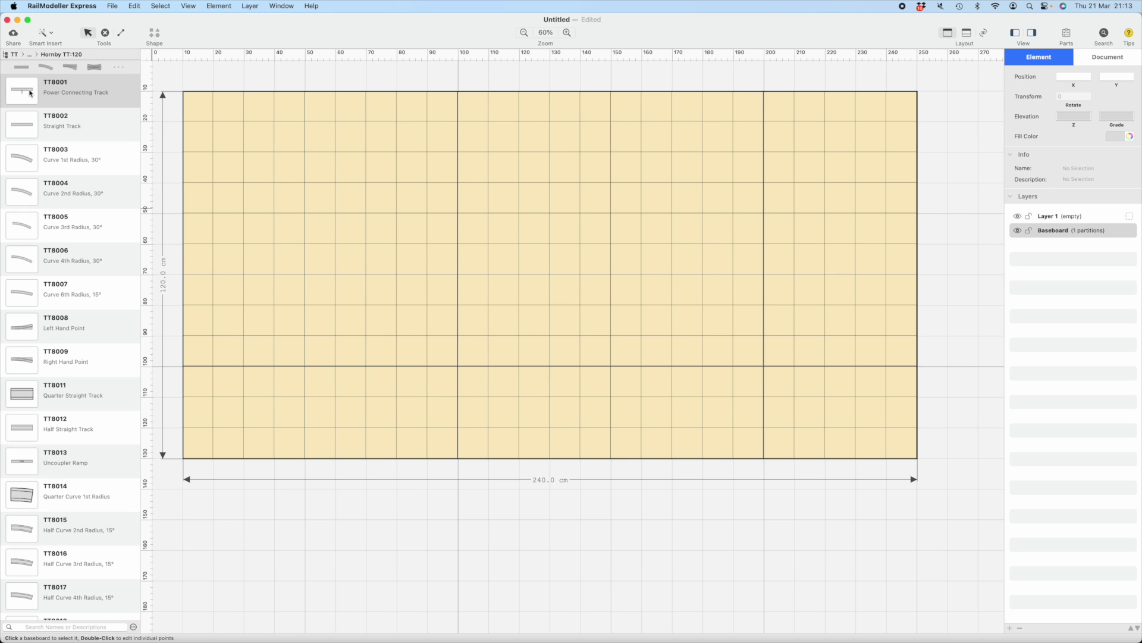
Try to place a TT8001 Power Connecting Track near the baseboard's lower edge while the Baseboard layer is active.
drag(30, 93, 575, 452)
drag(23, 95, 574, 423)
click(26, 126)
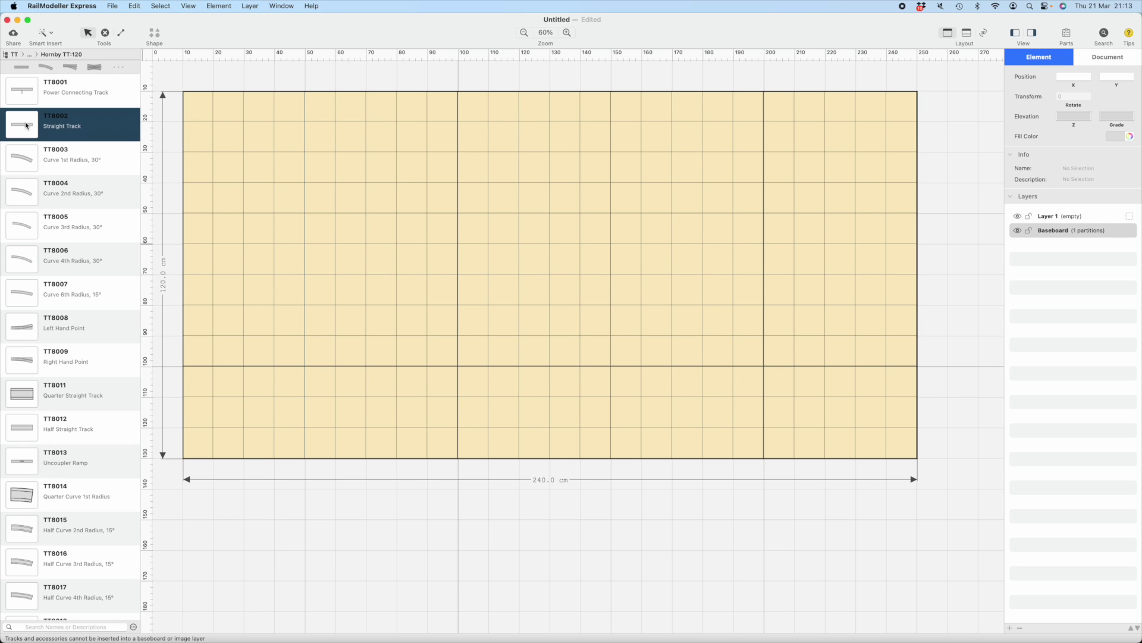
click(29, 92)
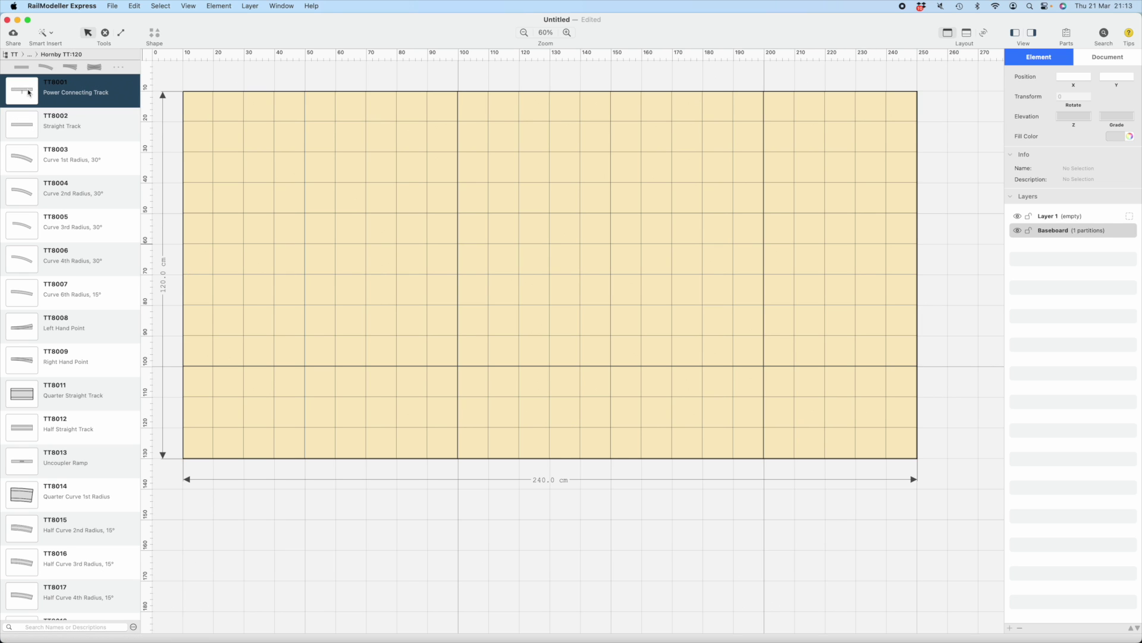
click(501, 351)
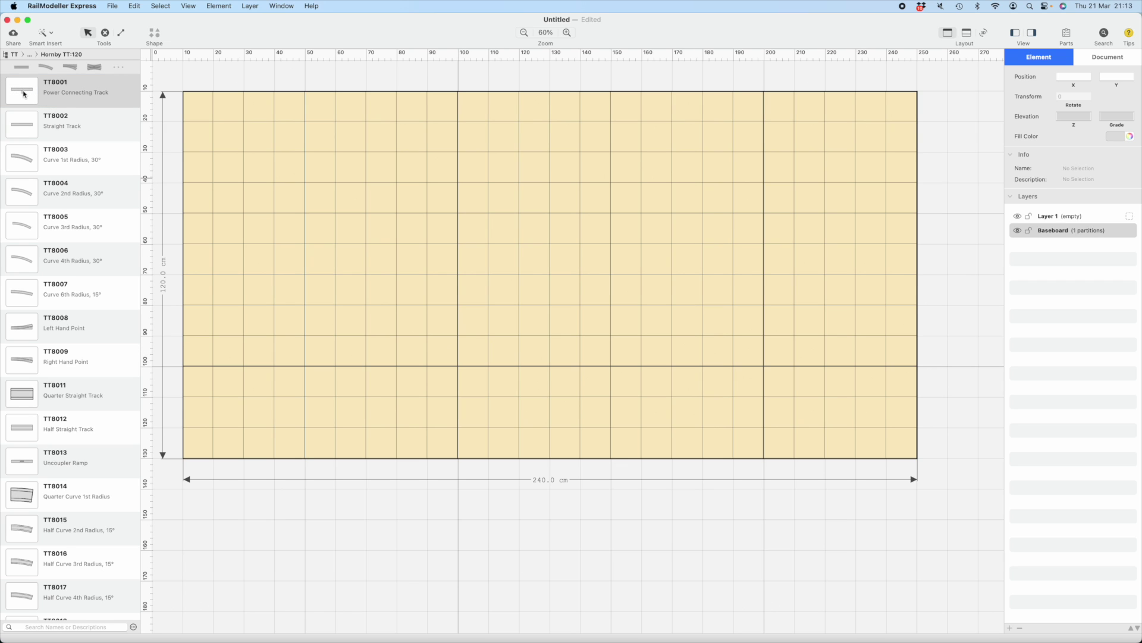
mouse_move(22, 94)
mouse_down()
mouse_move(247, 201)
mouse_move(491, 377)
mouse_move(241, 175)
mouse_move(80, 95)
mouse_move(43, 95)
mouse_up()
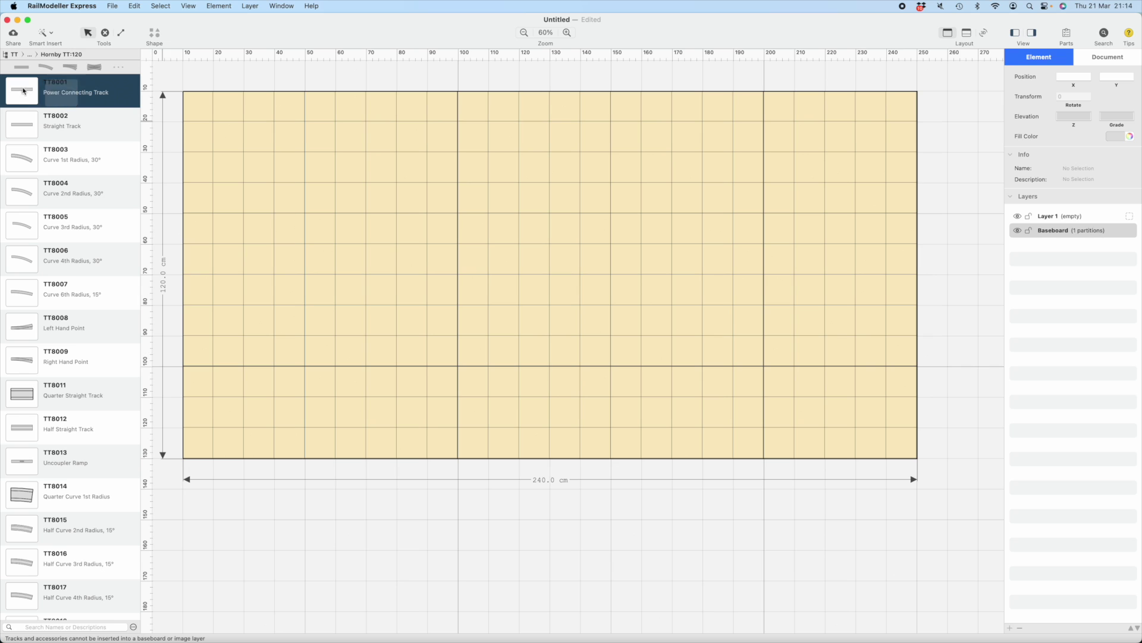
Activate Layer 1 and place a TT8001 Power Connecting Track near the baseboard's lower edge, at about X 127.6 cm, Y 123.3 cm.
click(1045, 218)
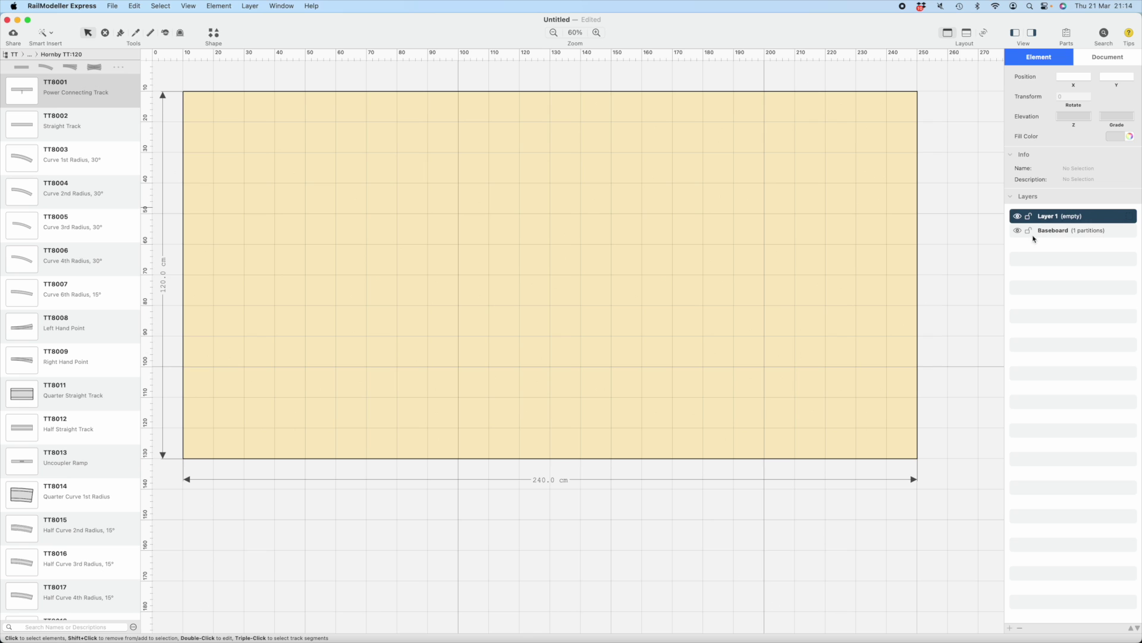
drag(26, 95, 565, 437)
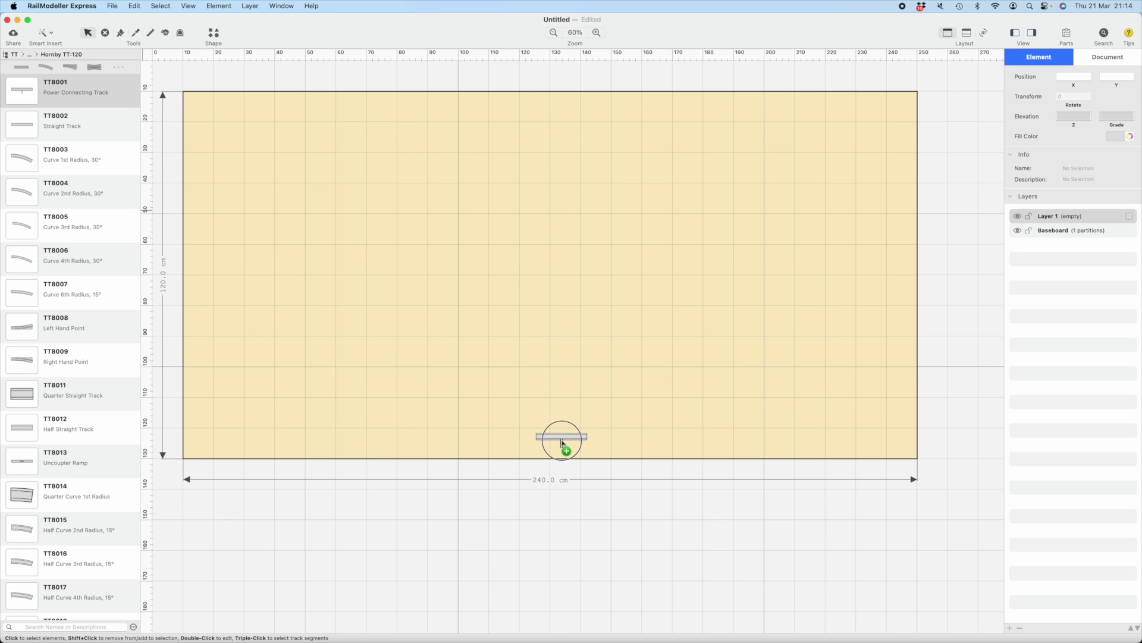
drag(561, 442, 569, 448)
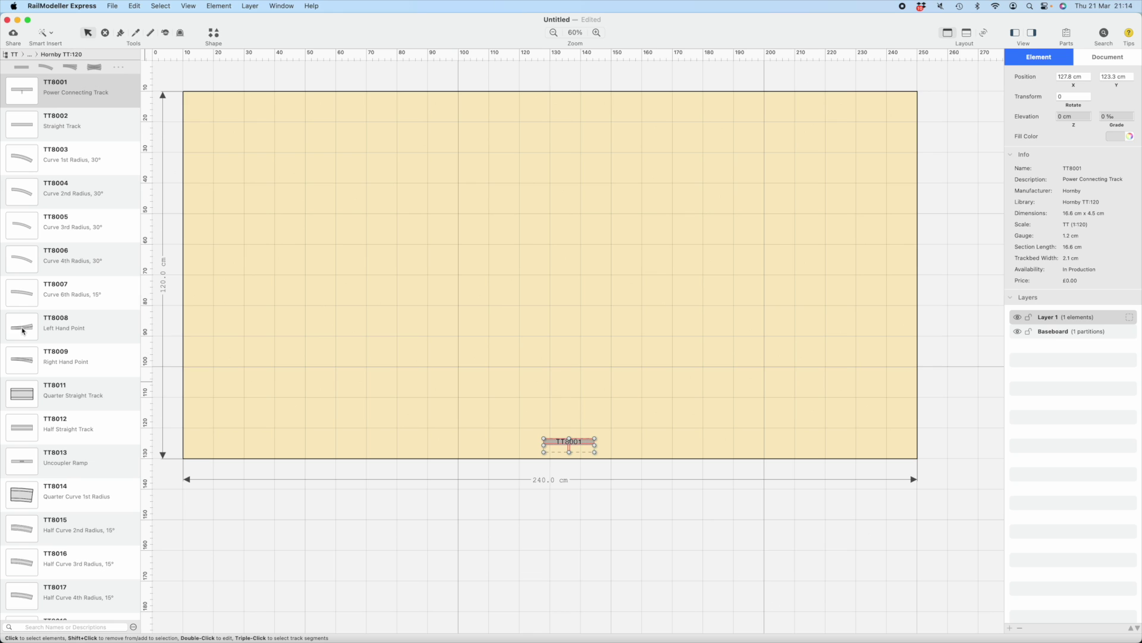
Attach a TT8008 Left Hand Point to the right end of the TT8001 track and a TT8009 Right Hand Point to its left end.
drag(22, 331, 620, 440)
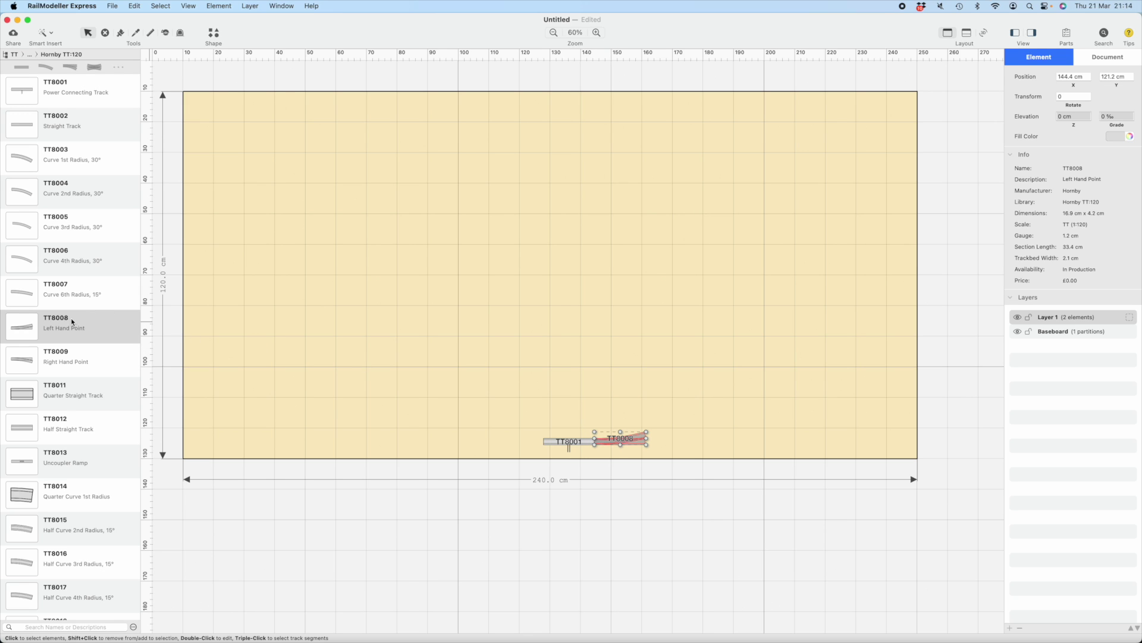
drag(28, 361, 519, 441)
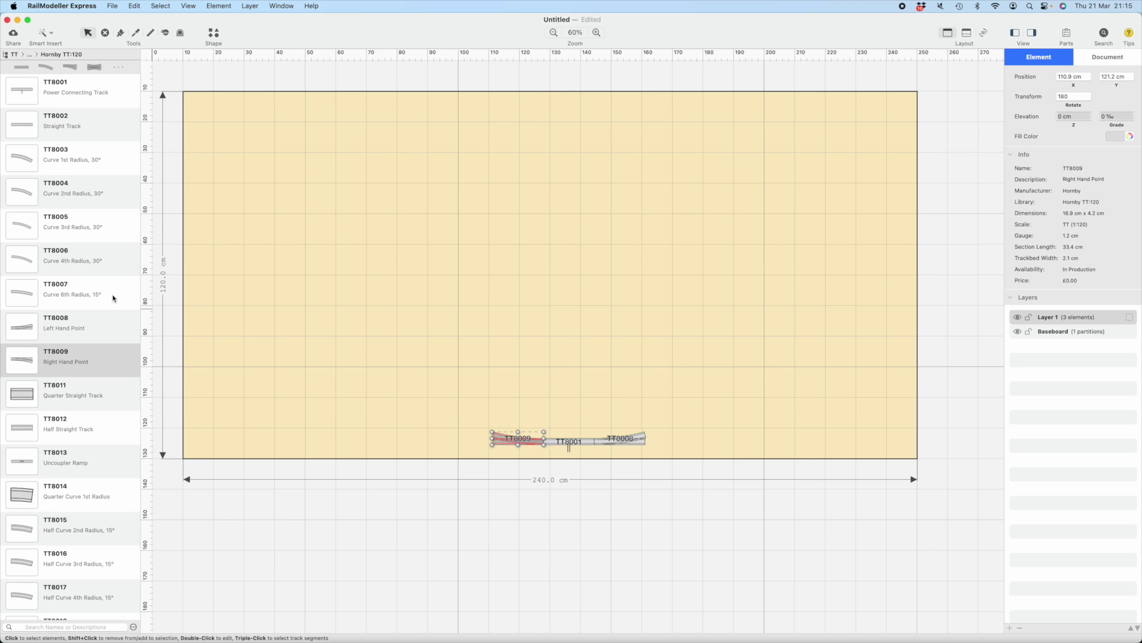
Add a second TT8008 Left Hand Point and join it to the diverging branch of the first TT8008.
click(28, 326)
drag(28, 325, 632, 347)
drag(703, 356, 679, 428)
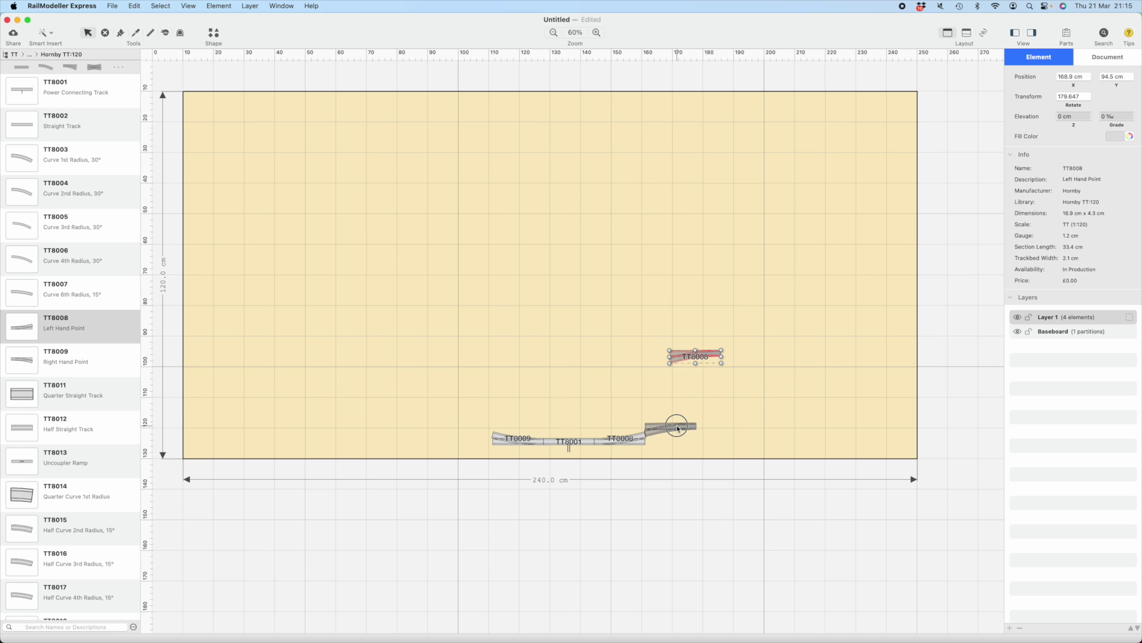
drag(677, 427, 676, 427)
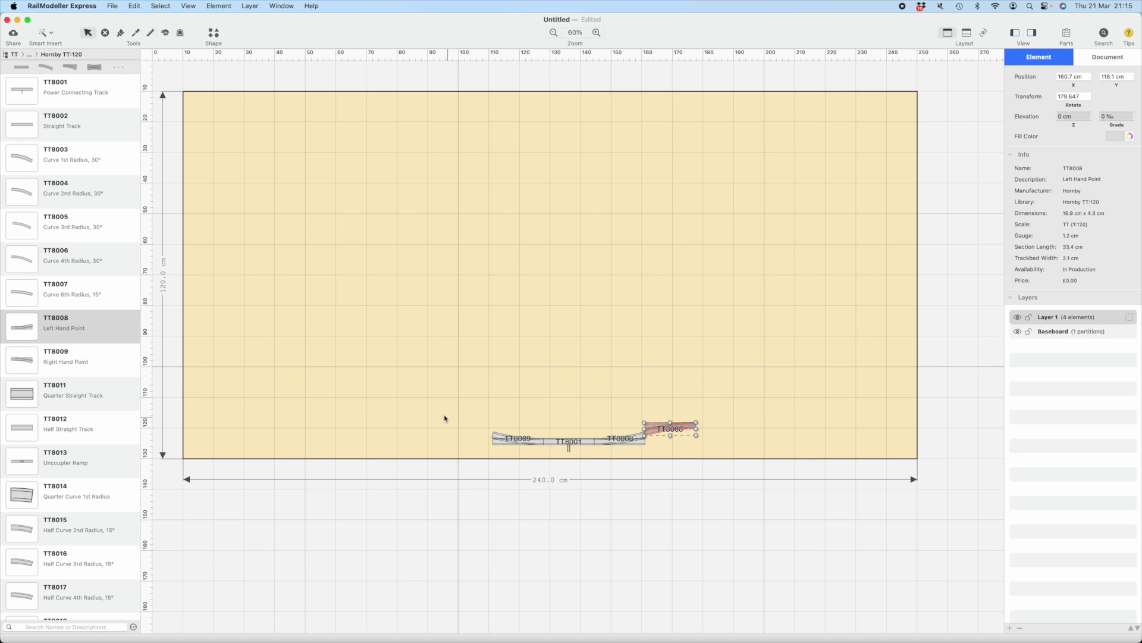
Join a second TT8009 Right Hand Point to the first TT8009's diverging branch and link the two inner points with three TT8002 straights.
drag(27, 359, 465, 427)
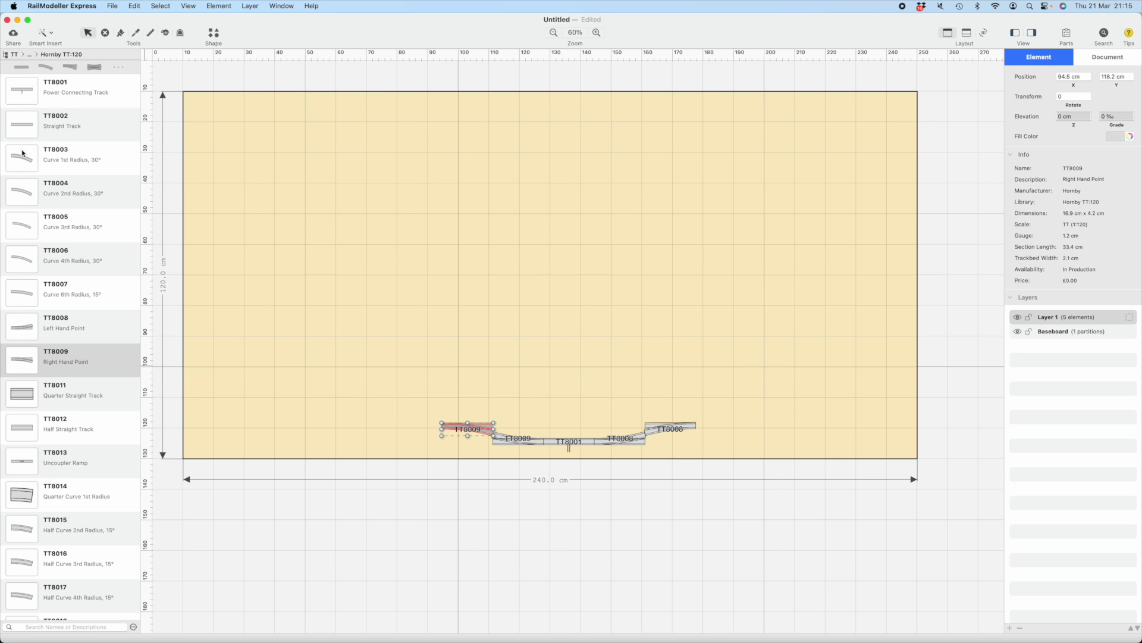
drag(22, 126, 602, 433)
mouse_move(598, 428)
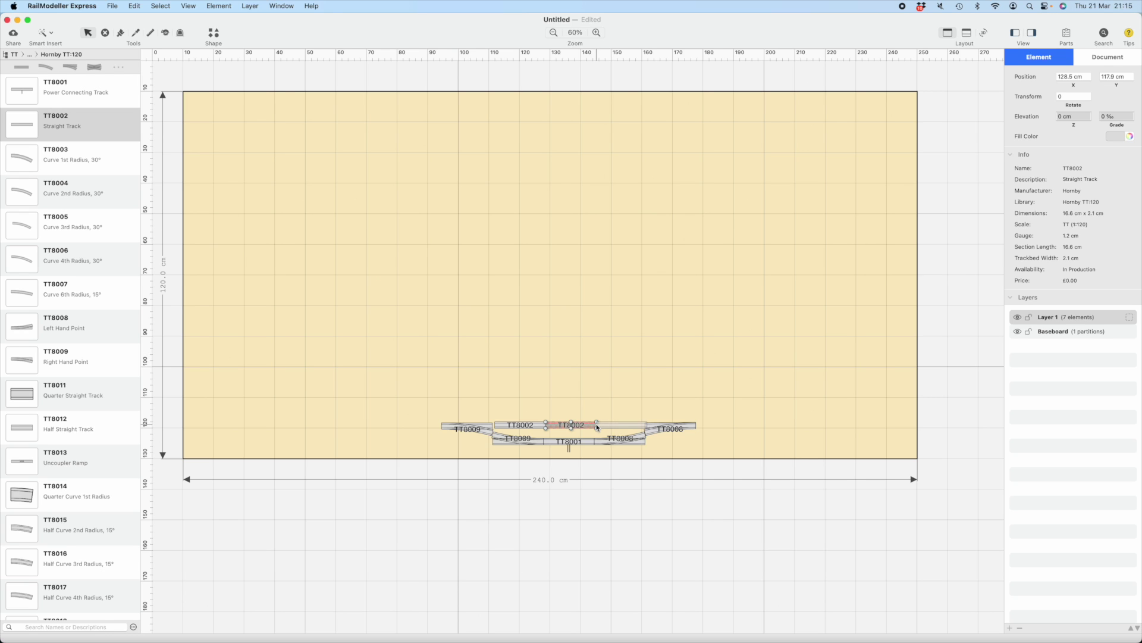
click(600, 427)
click(514, 427)
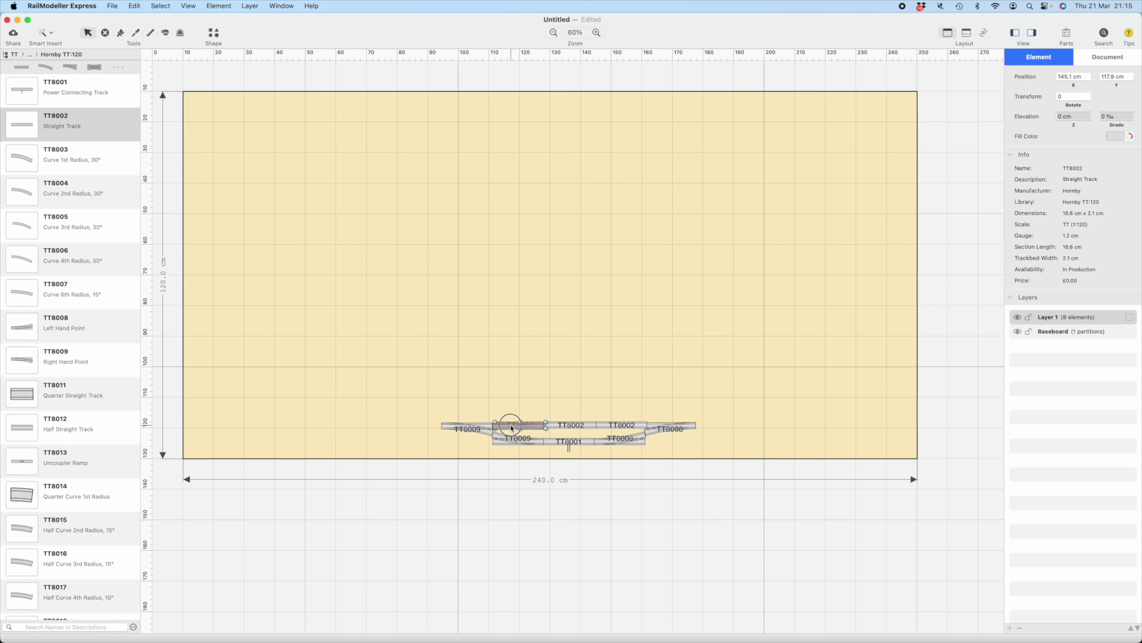
click(556, 427)
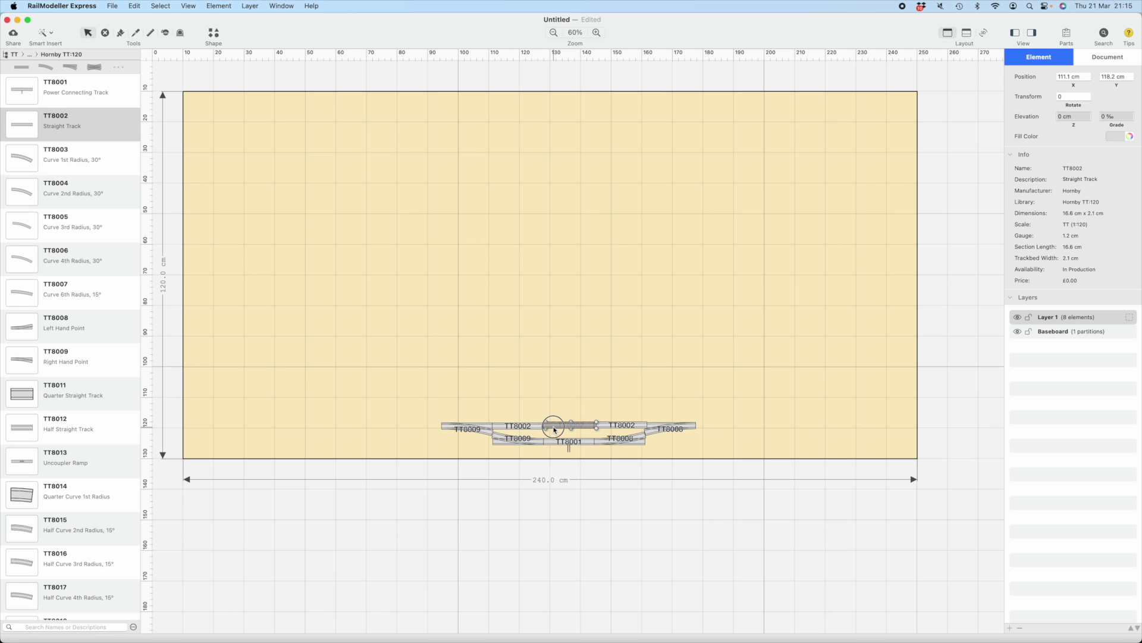
click(606, 429)
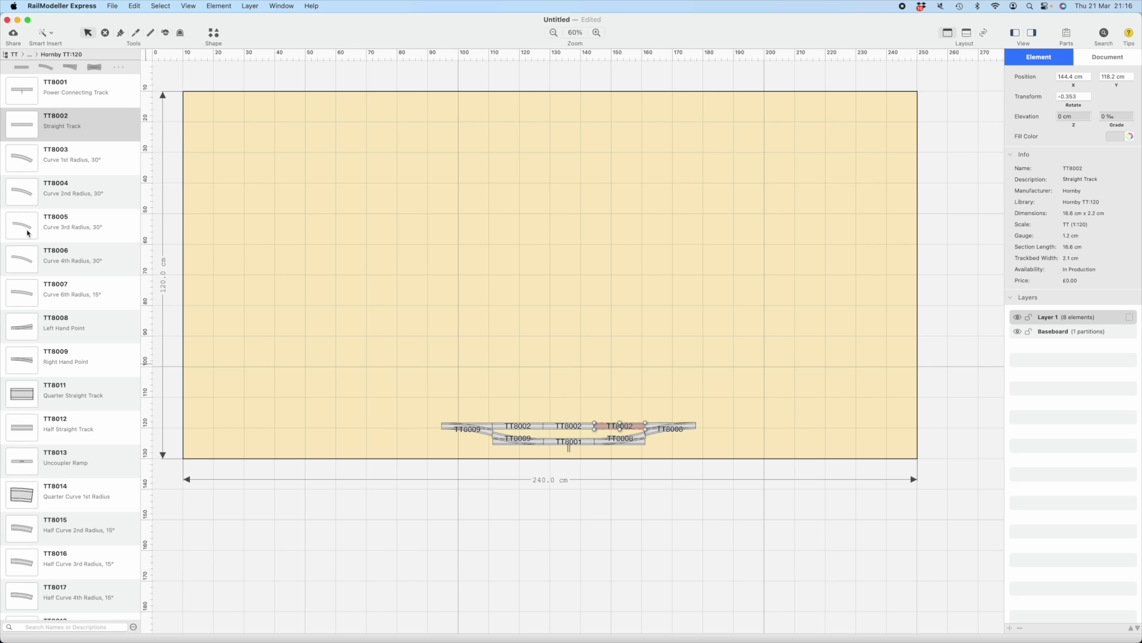
Extend the outer lower track with one TT8002 Straight Track beyond each point, at both its right and left ends.
click(24, 262)
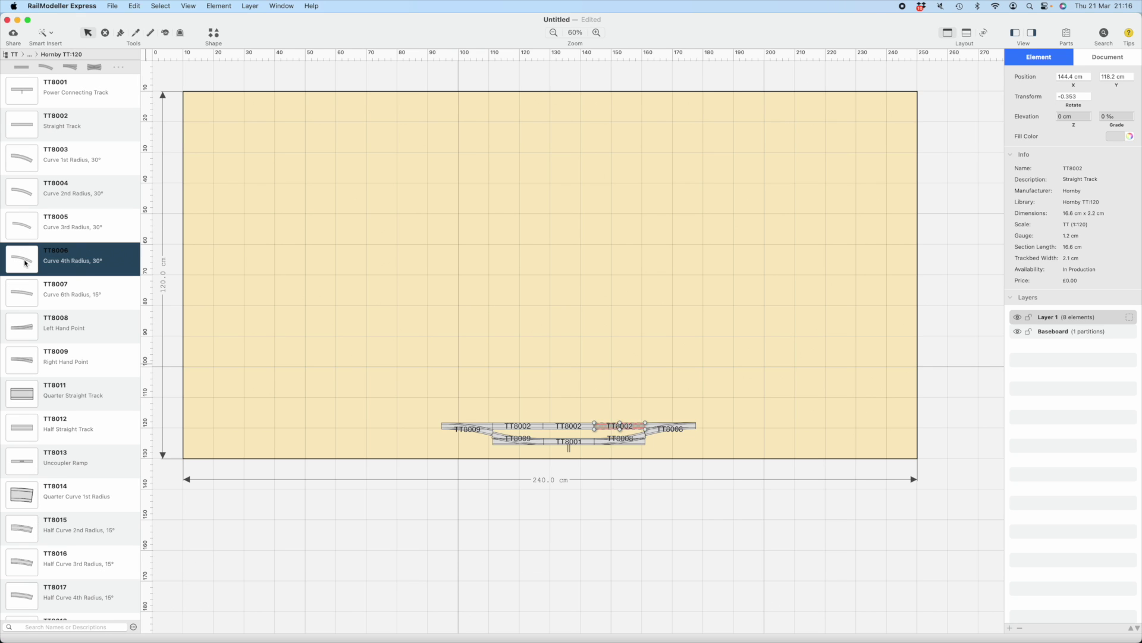
click(28, 125)
drag(28, 126, 673, 445)
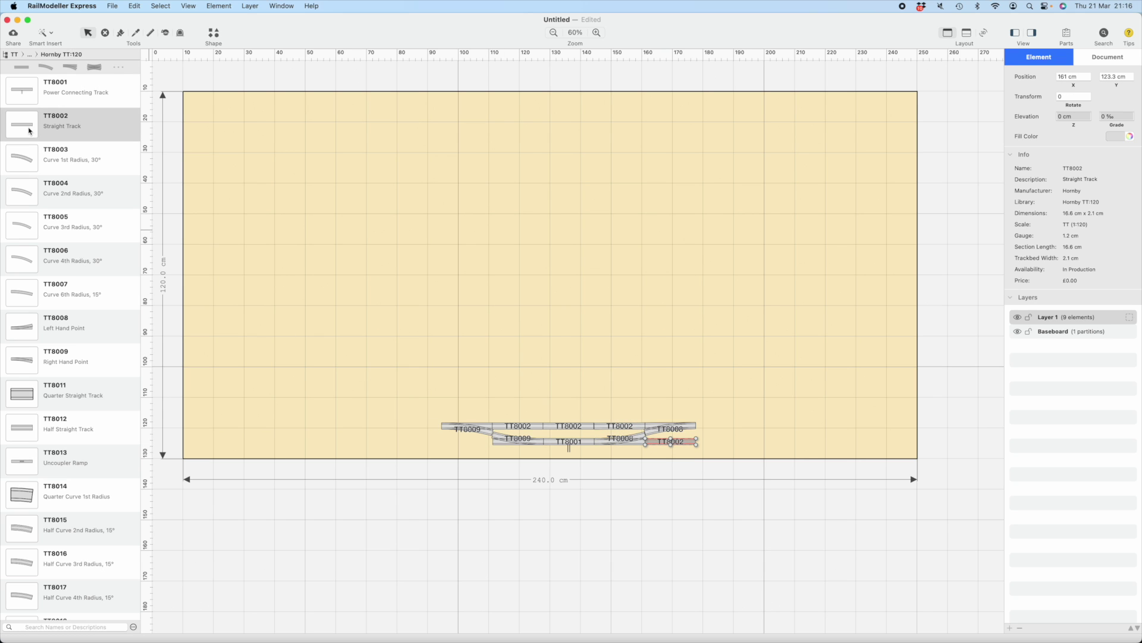
drag(30, 129, 467, 444)
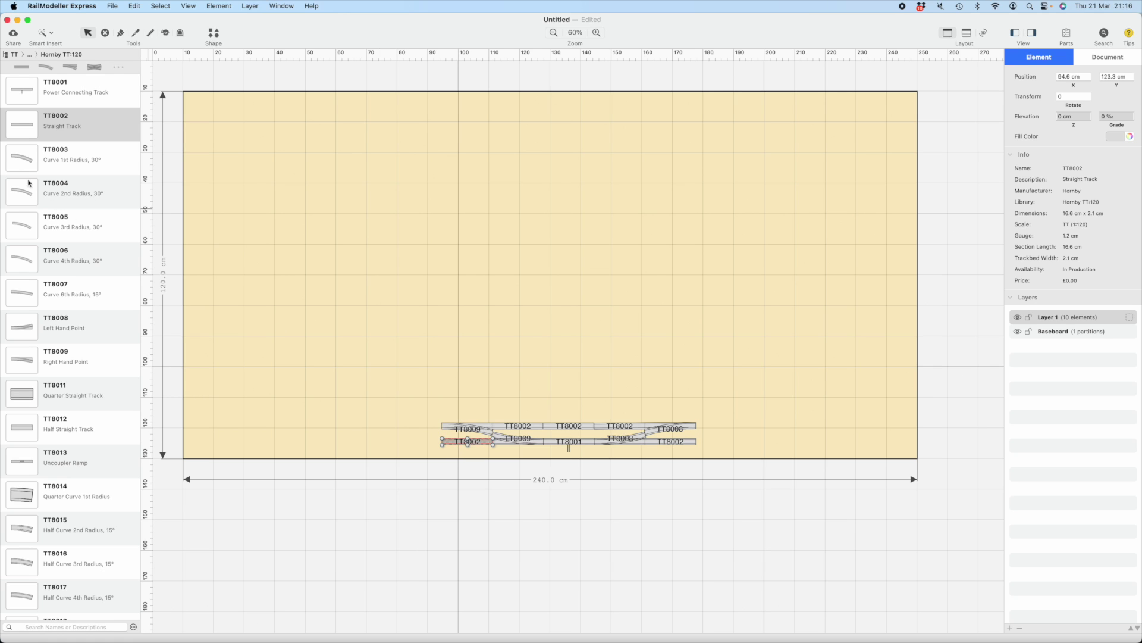
Build the outer loop's right end as a half circle of six TT8006 4th Radius curves starting from the lower straight.
drag(24, 254, 722, 434)
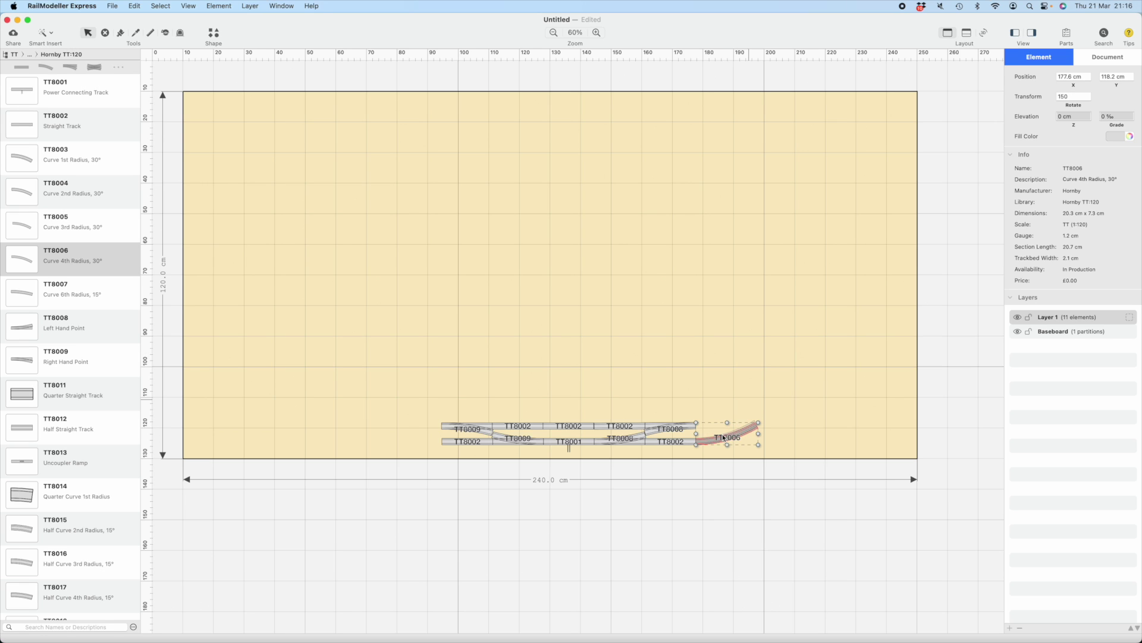
click(757, 429)
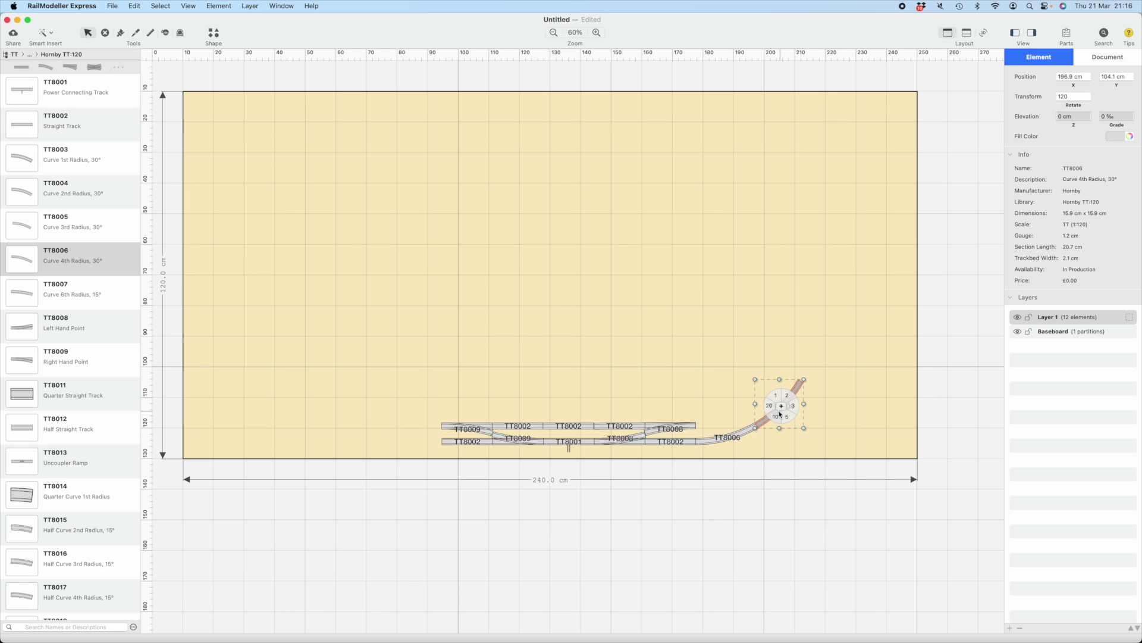
click(780, 418)
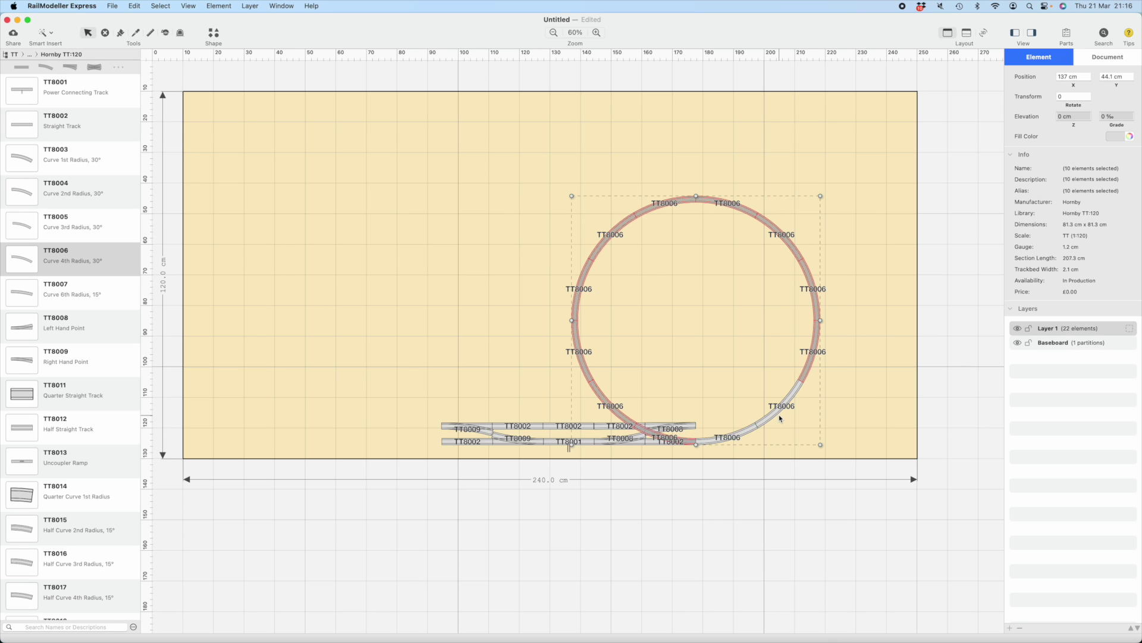
key(super+z)
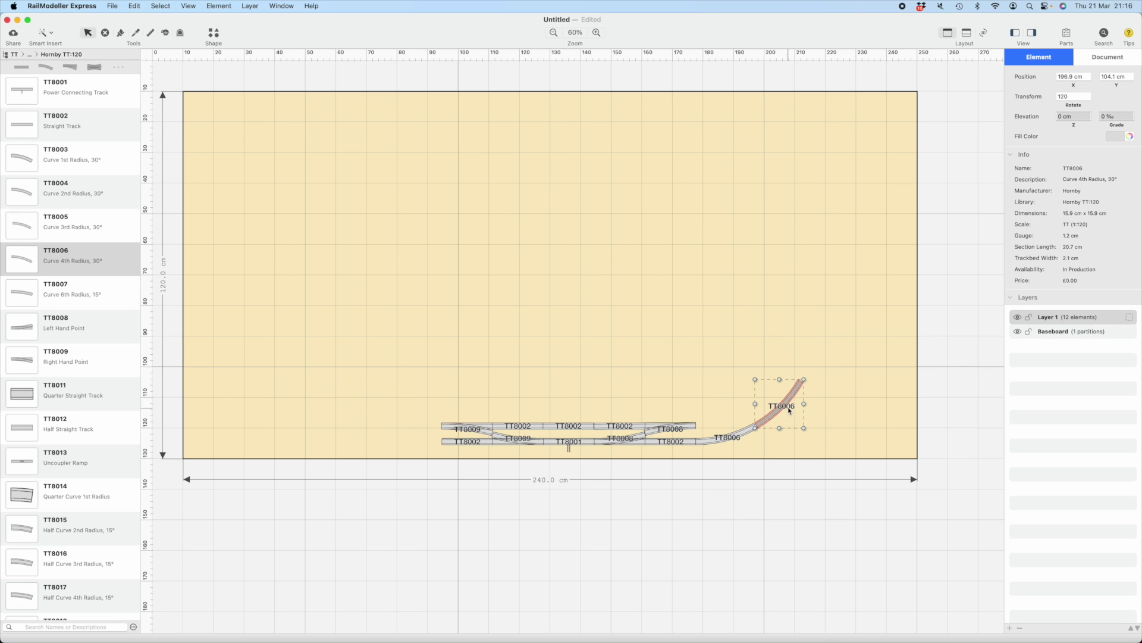
click(773, 394)
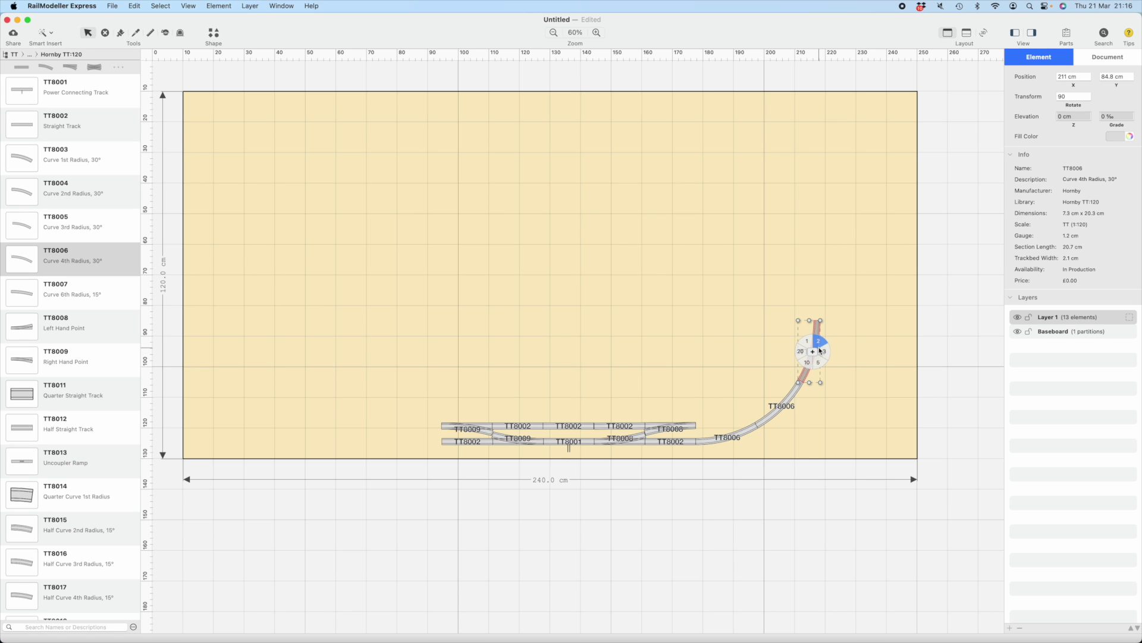
click(822, 351)
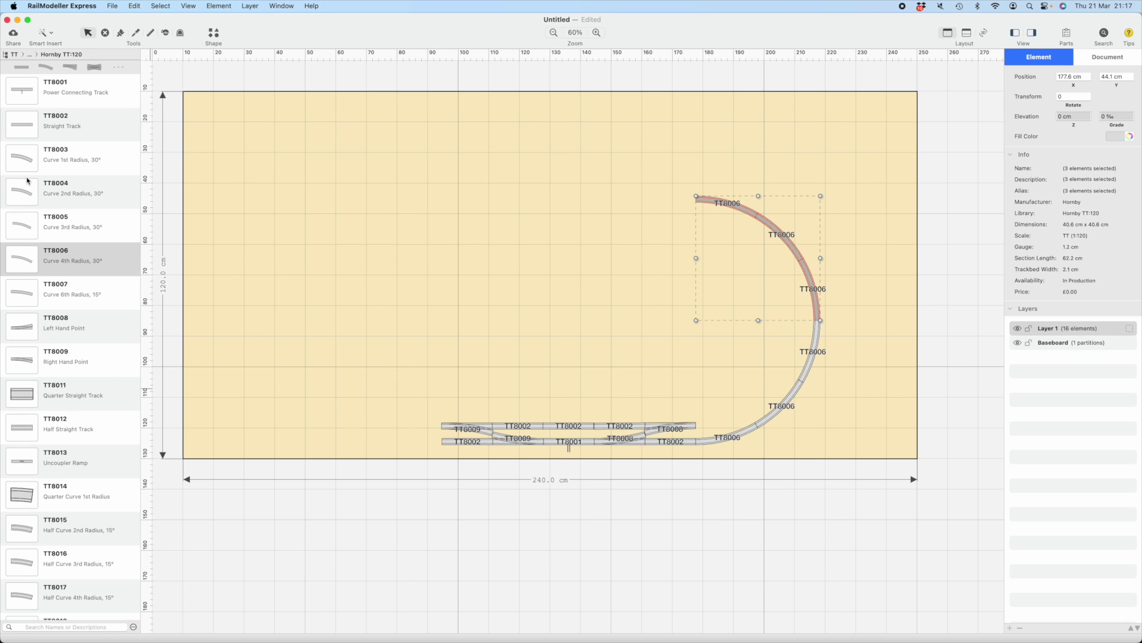
Lay five TT8002 Straight Tracks leftwards from the upper end of the right-hand curve to form the outer loop's upper side.
drag(23, 125, 663, 202)
click(645, 198)
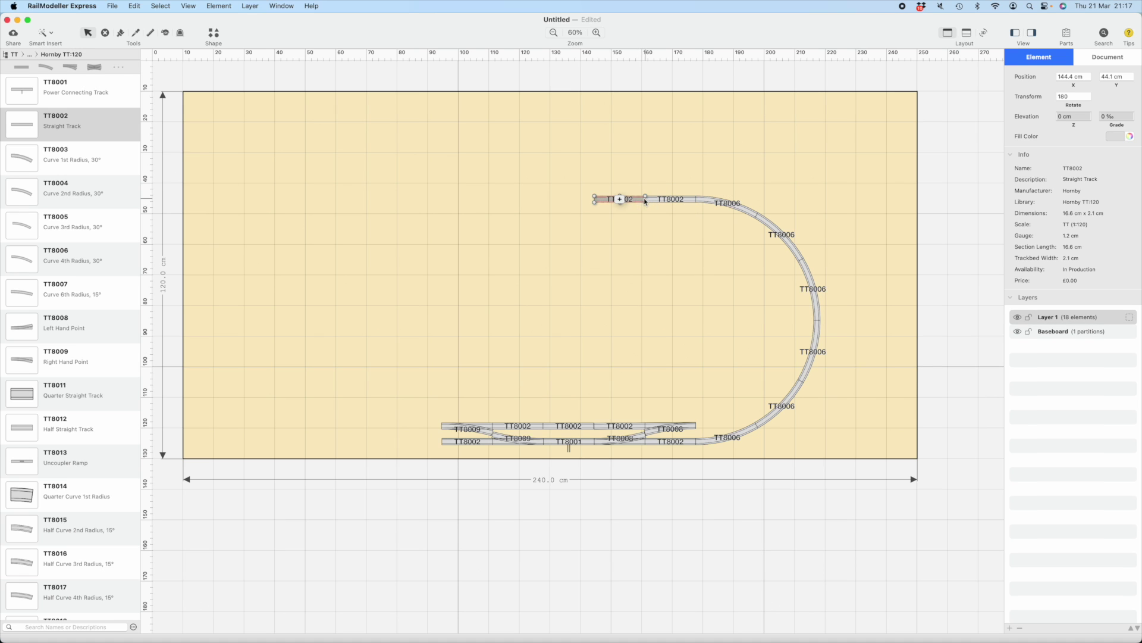
click(629, 201)
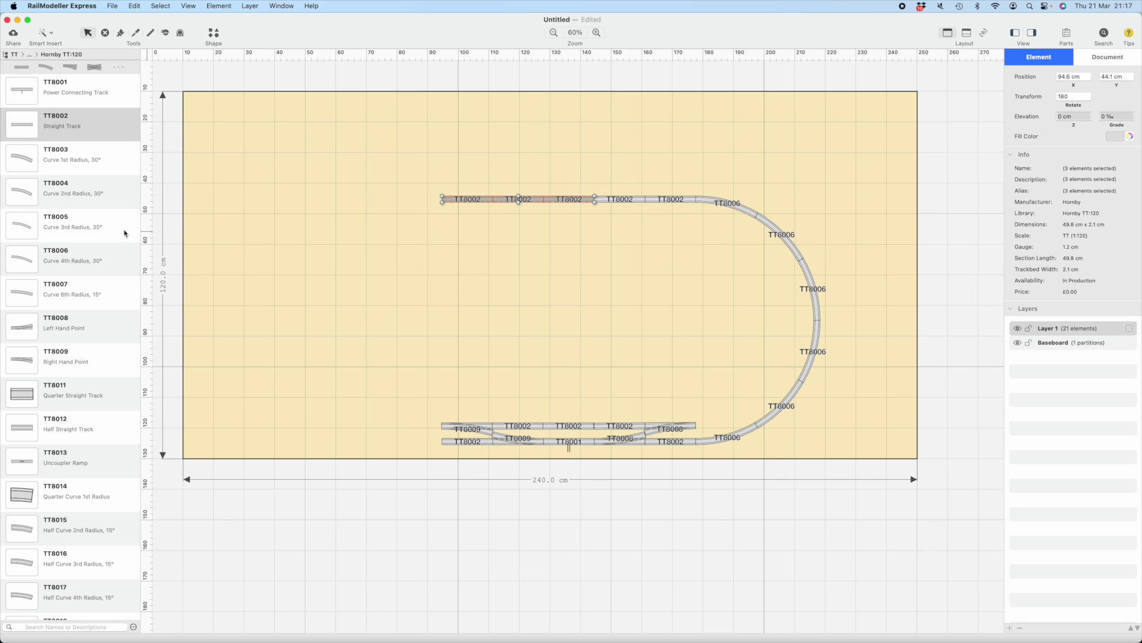
Close the outer loop's left end with a half circle of six TT8006 4th Radius curves down to the lower straight.
drag(23, 267, 434, 197)
mouse_move(382, 218)
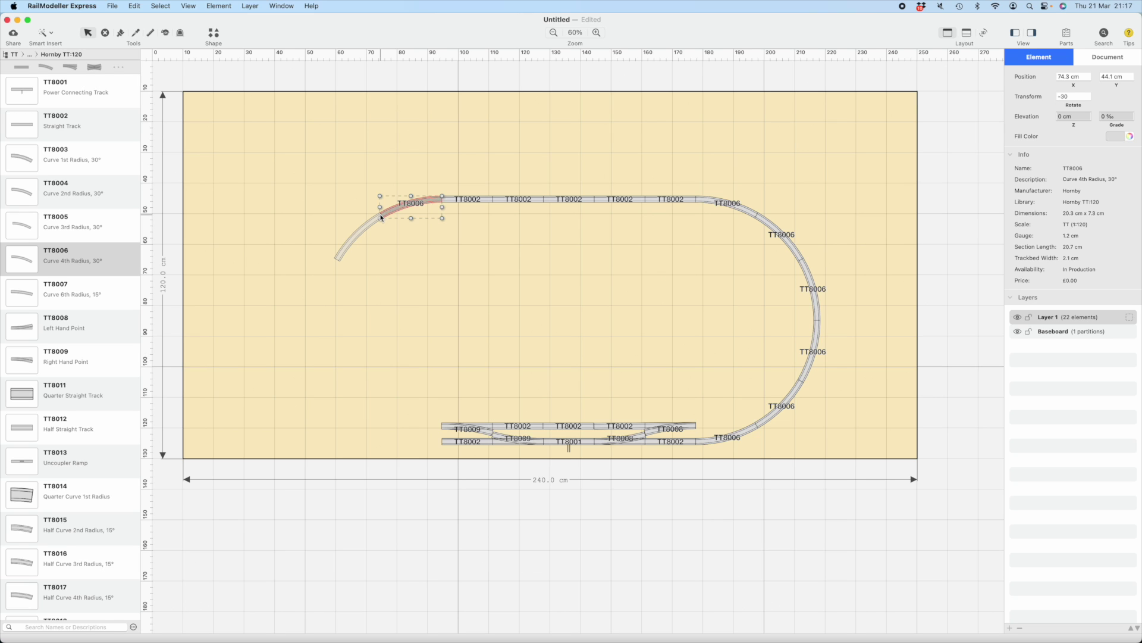
click(381, 218)
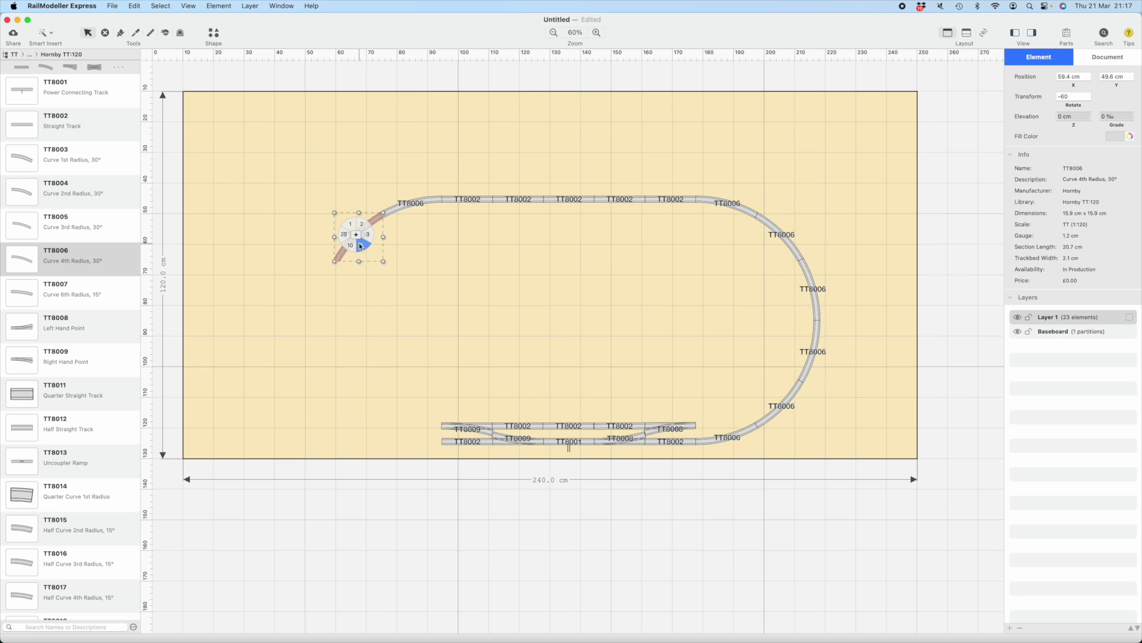
click(359, 245)
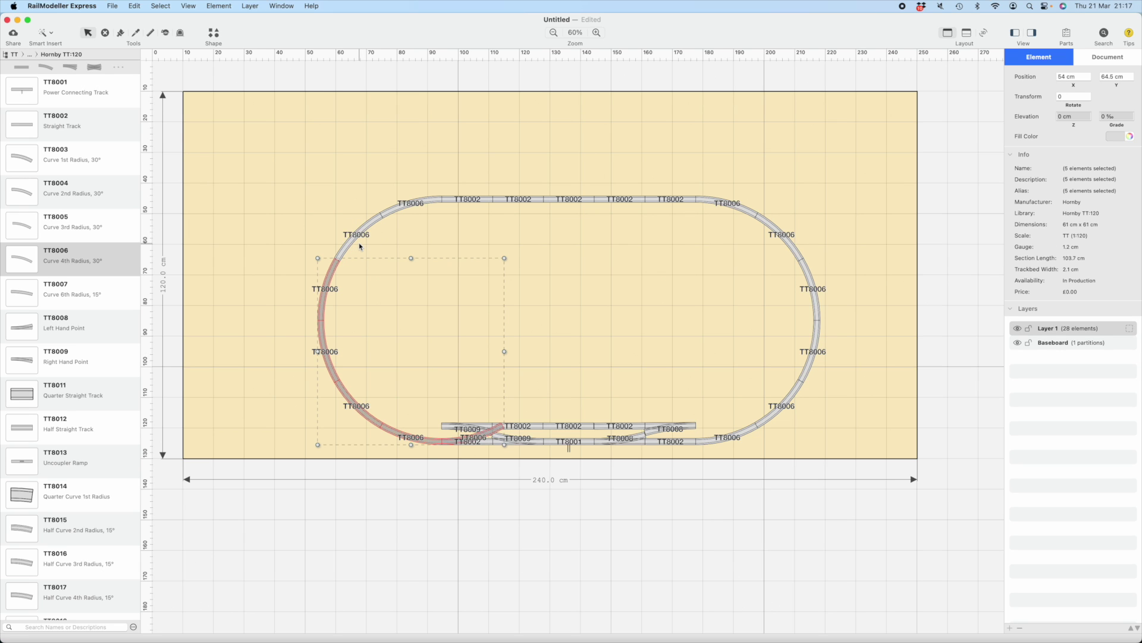
key(super+z)
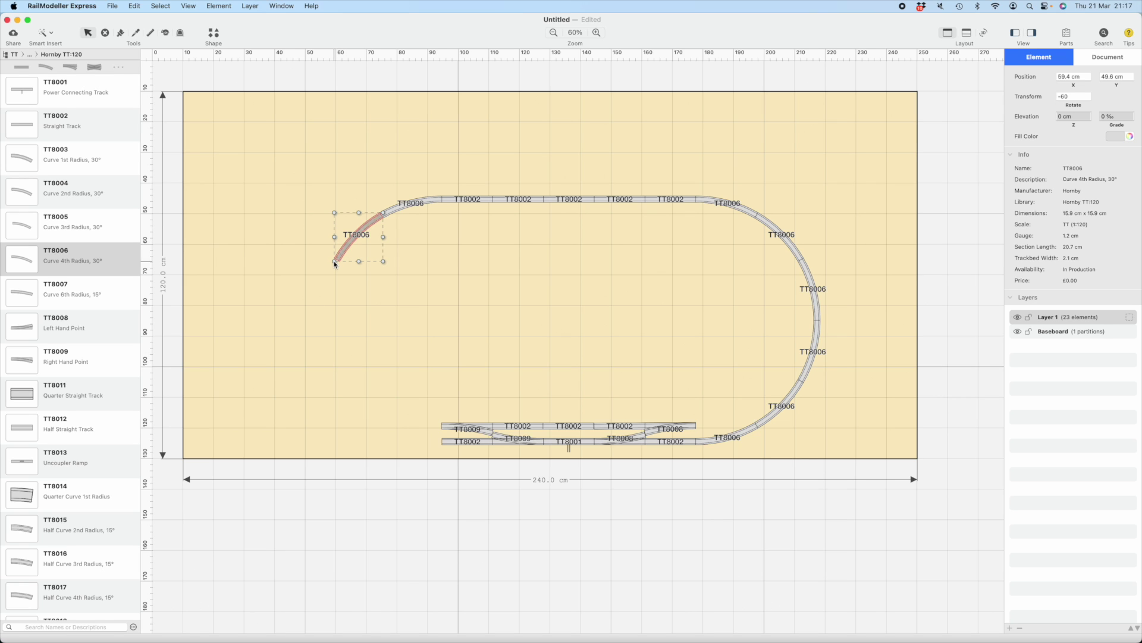
drag(332, 262, 349, 251)
key(super+d)
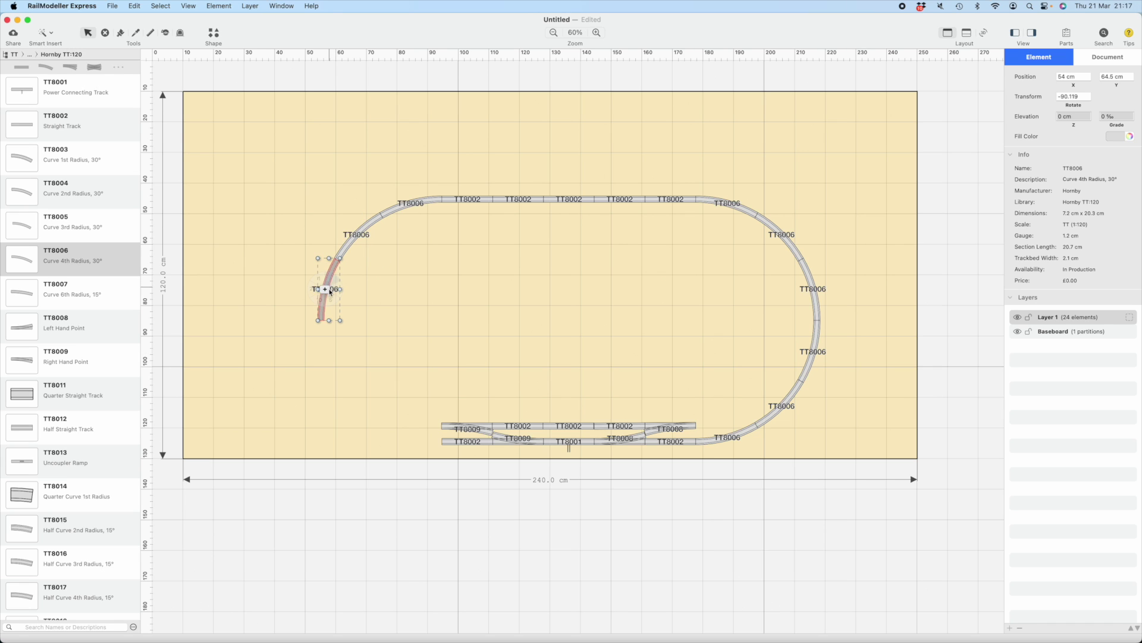
key(super+v)
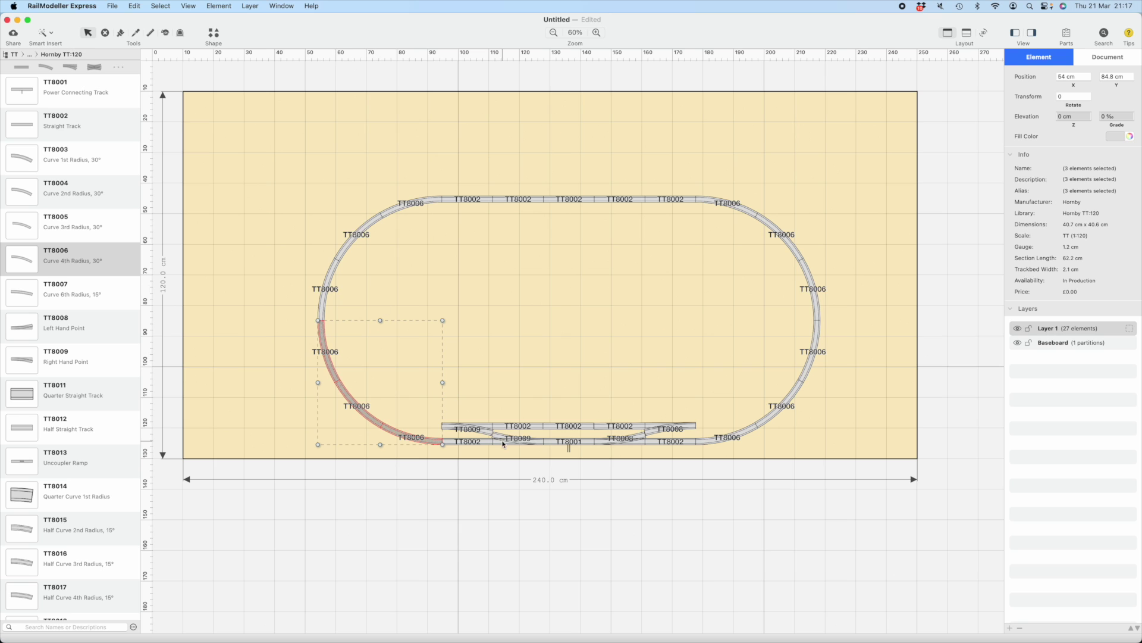
Build both ends of the inner loop from the inner points, using six TT8005 3rd Radius curves at each end.
click(30, 226)
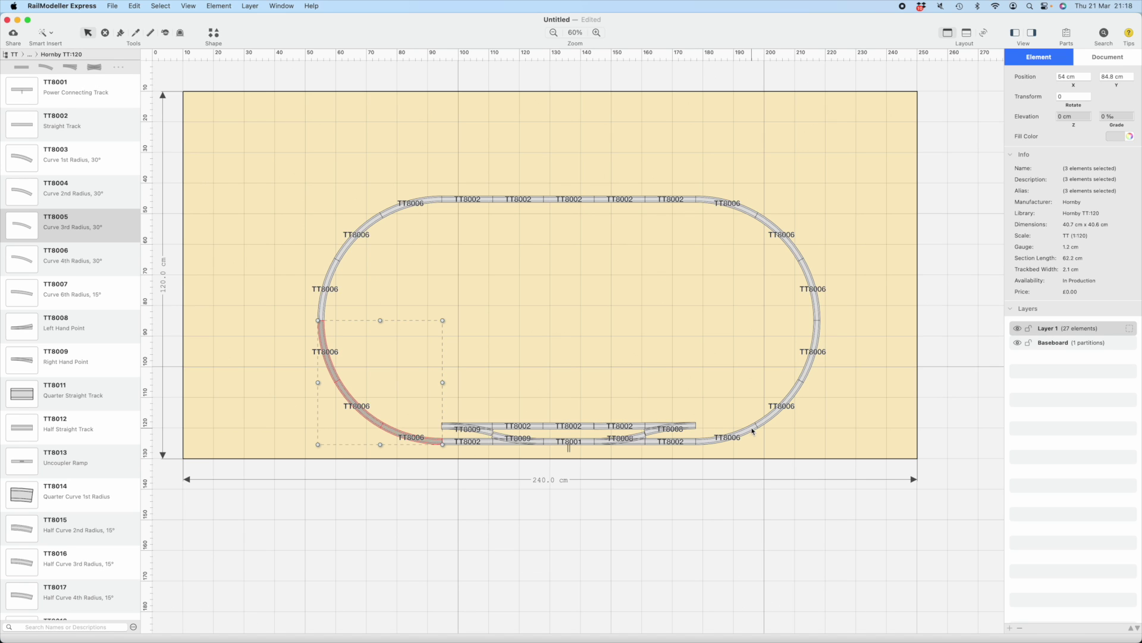
click(711, 393)
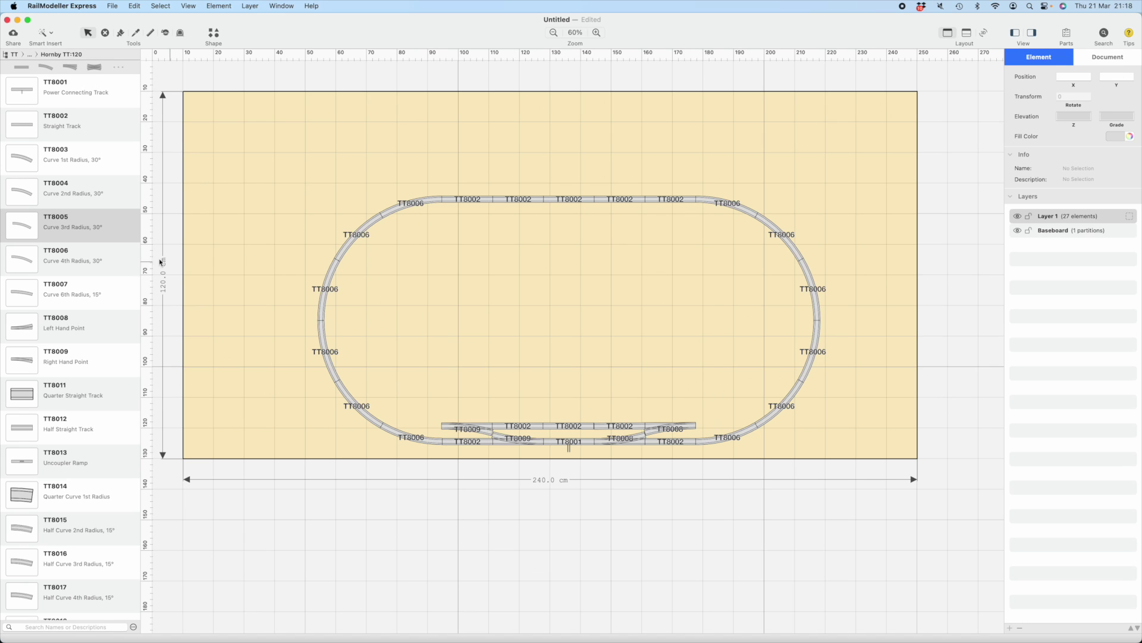
drag(30, 229, 747, 420)
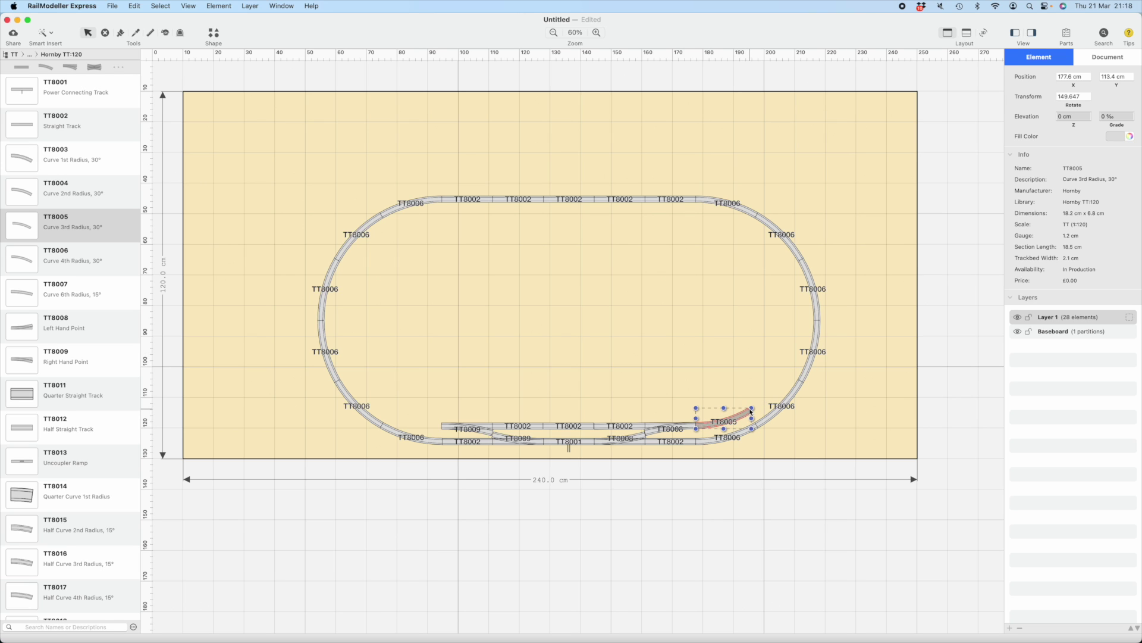
click(754, 411)
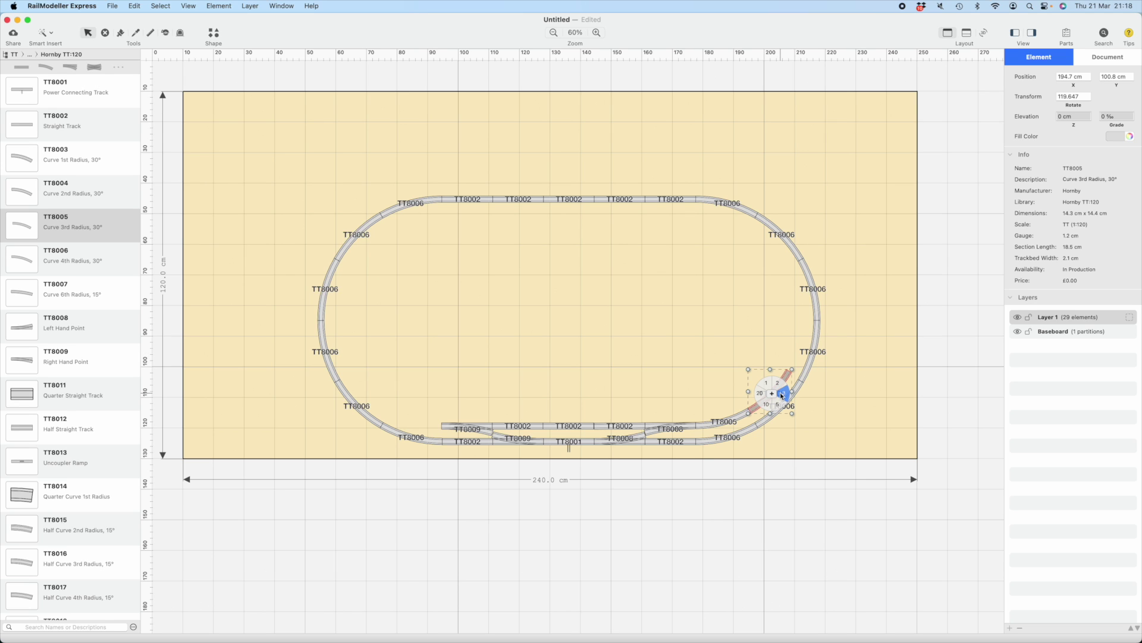
click(782, 396)
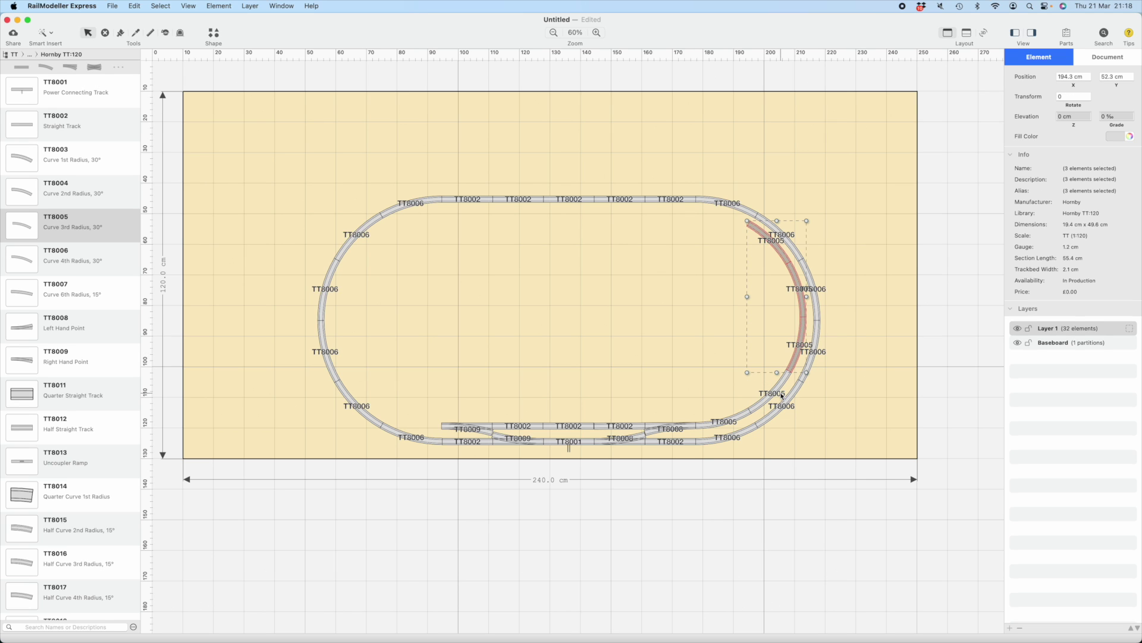
click(750, 227)
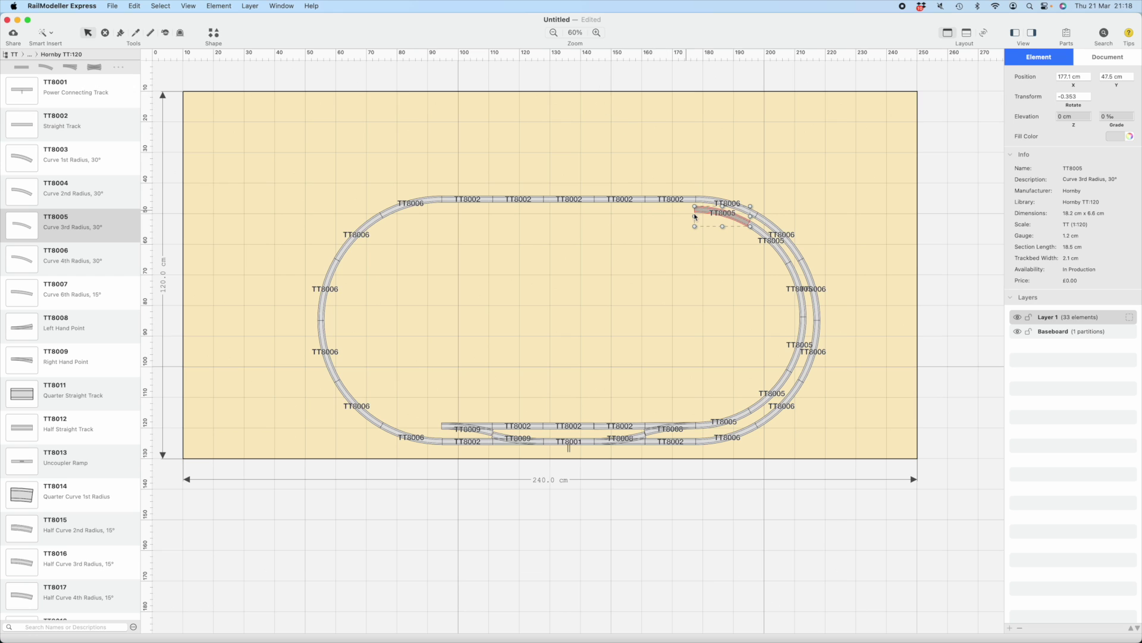
click(440, 426)
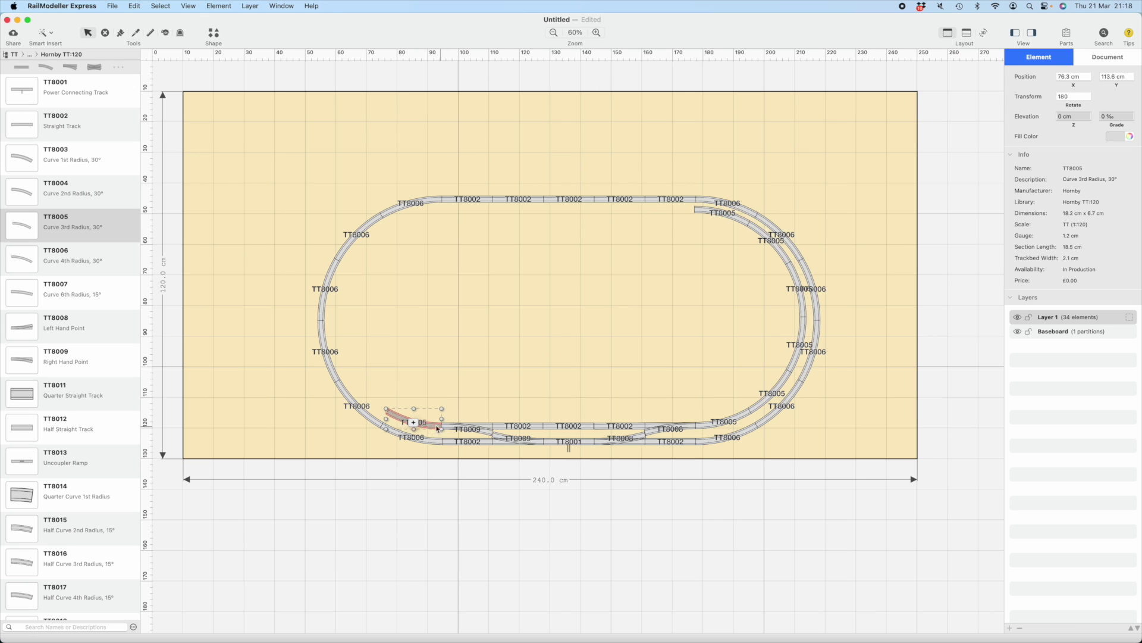
click(419, 432)
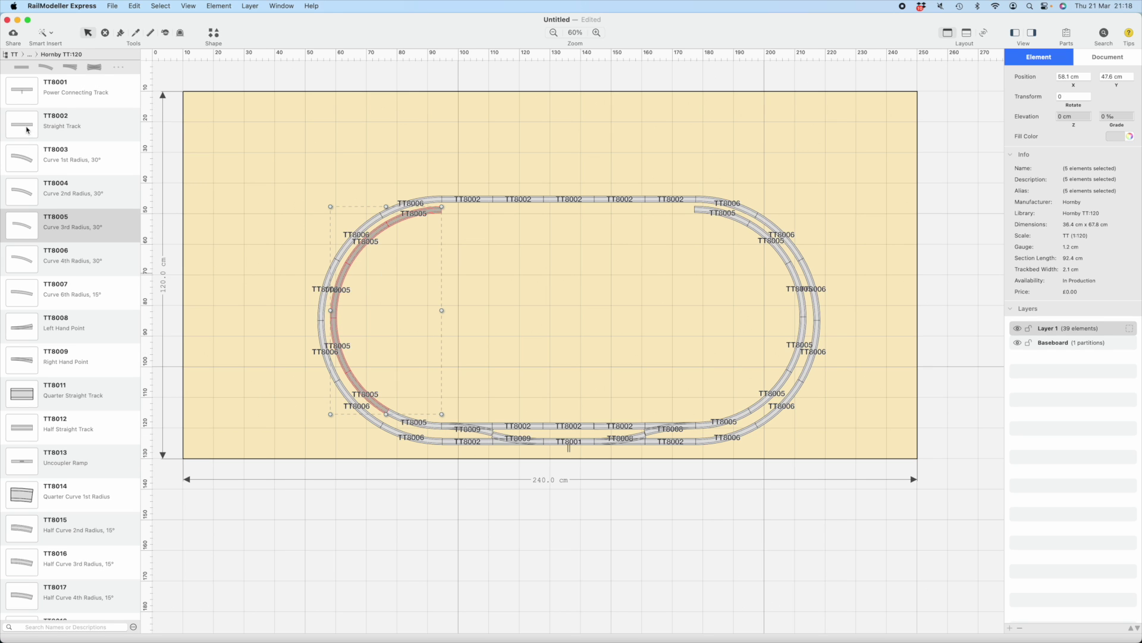
Close the inner loop's upper side with five TT8002 Straight Tracks between the two TT8005 curved ends.
drag(27, 132, 476, 212)
click(492, 212)
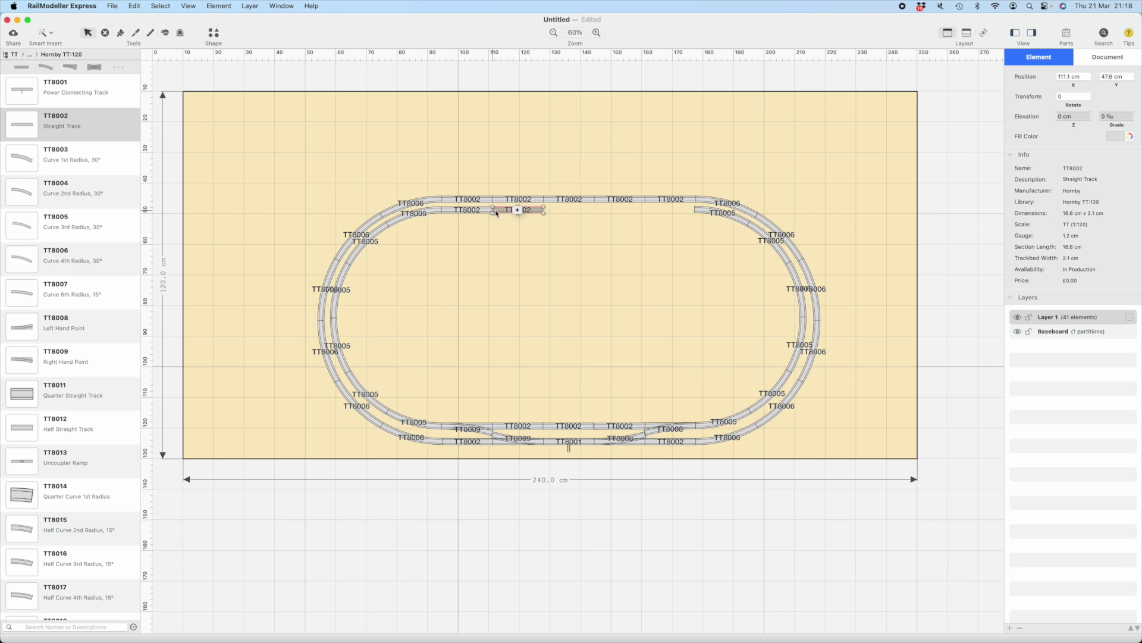
click(545, 213)
click(593, 210)
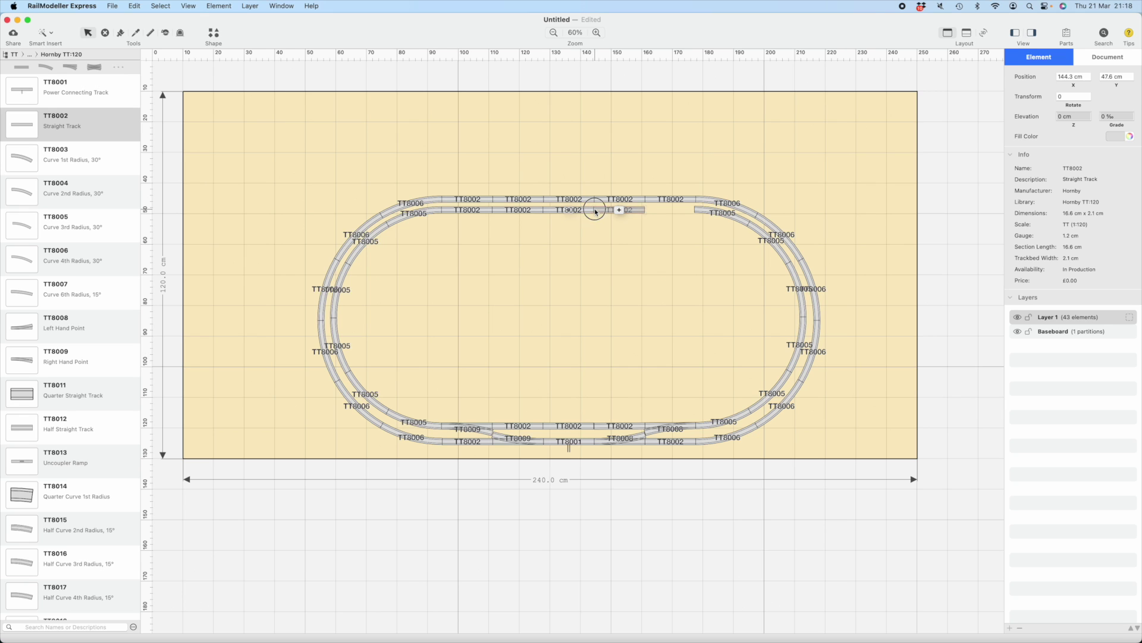
click(645, 211)
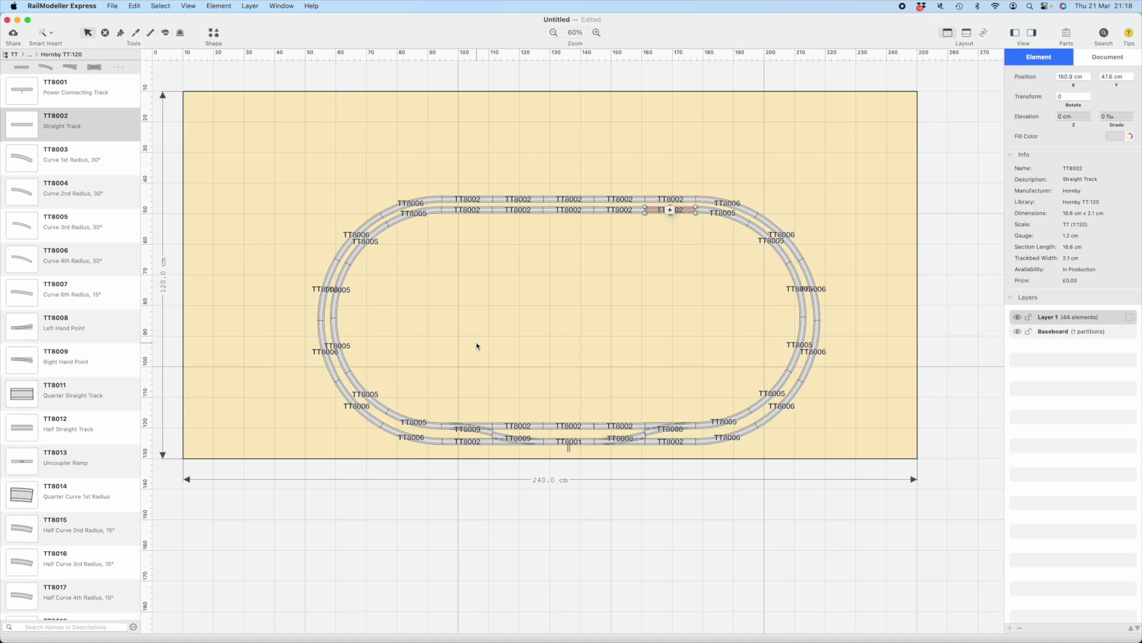
Show the double-track layout in 3D and examine it from a shifted viewpoint.
click(983, 34)
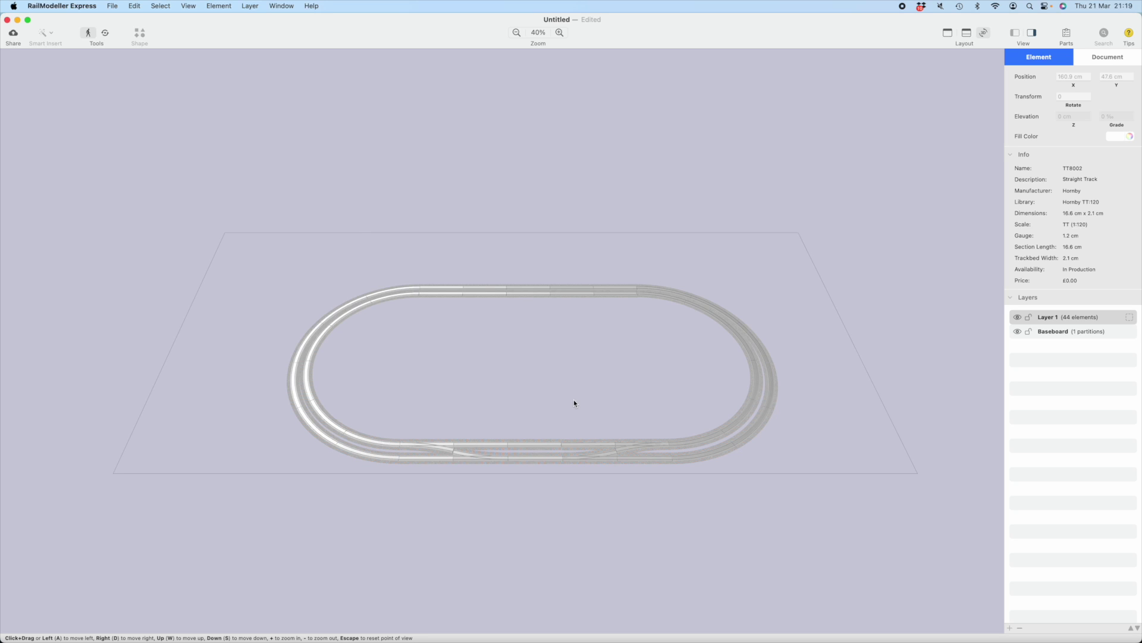
drag(783, 419, 680, 380)
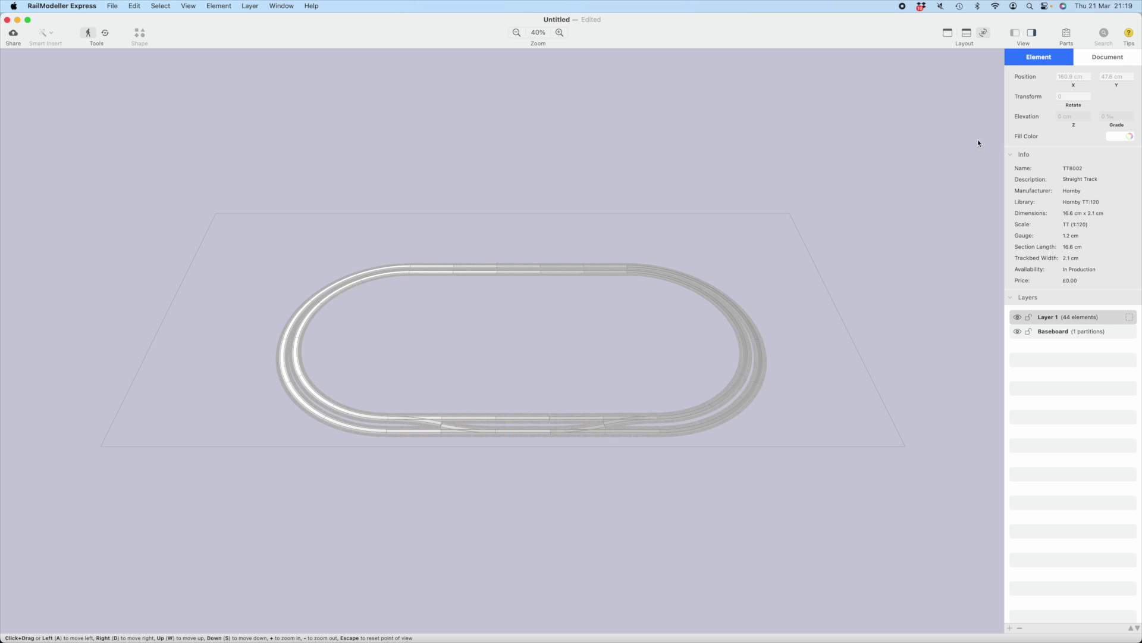
Return to the plan-only layout view, and hide and restore the parts library and the element inspector.
click(966, 32)
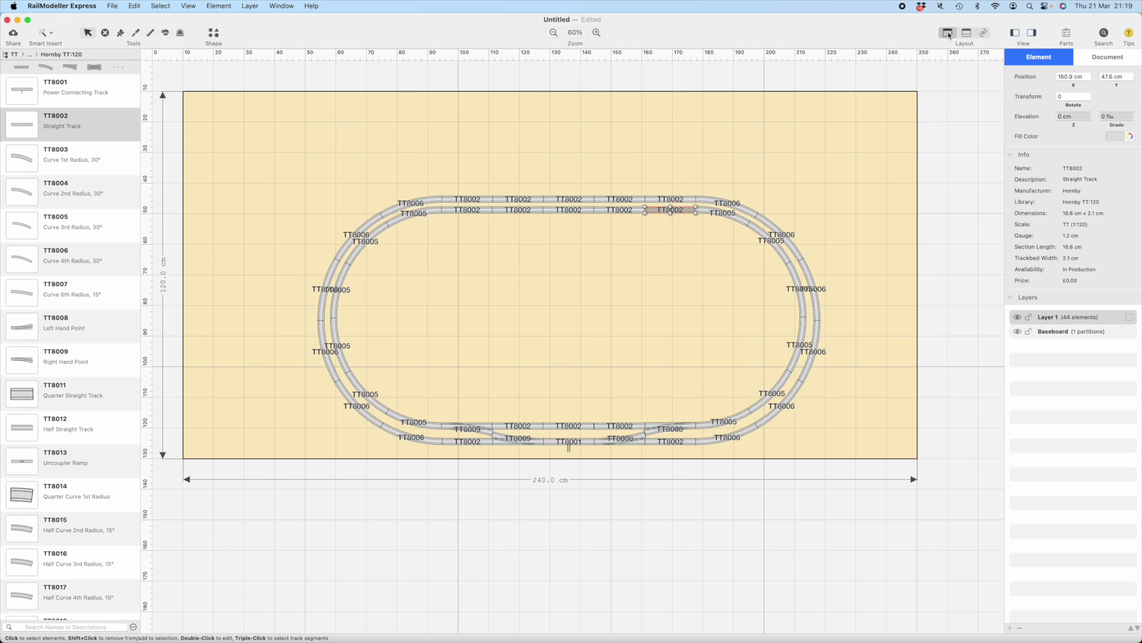
click(948, 32)
click(1016, 34)
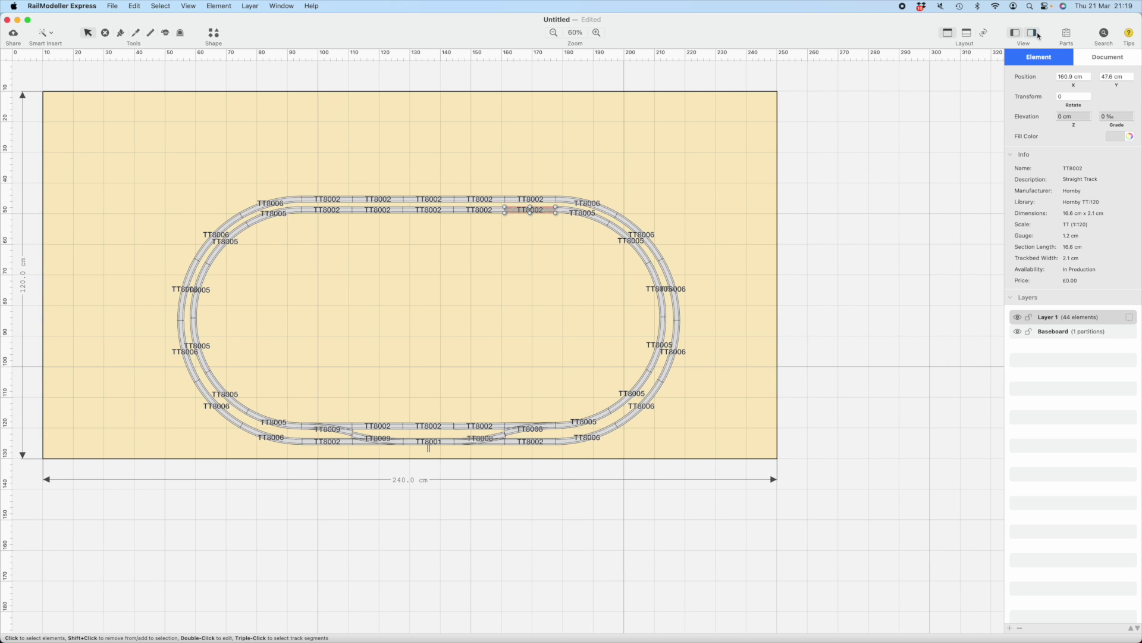
click(1034, 33)
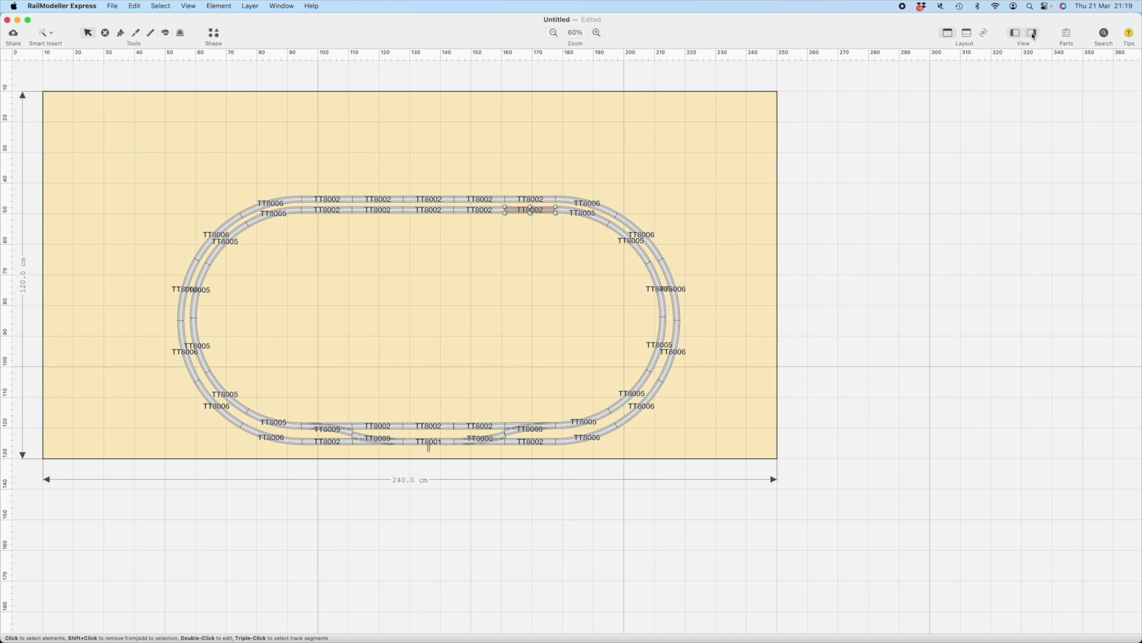
click(1033, 33)
click(1018, 34)
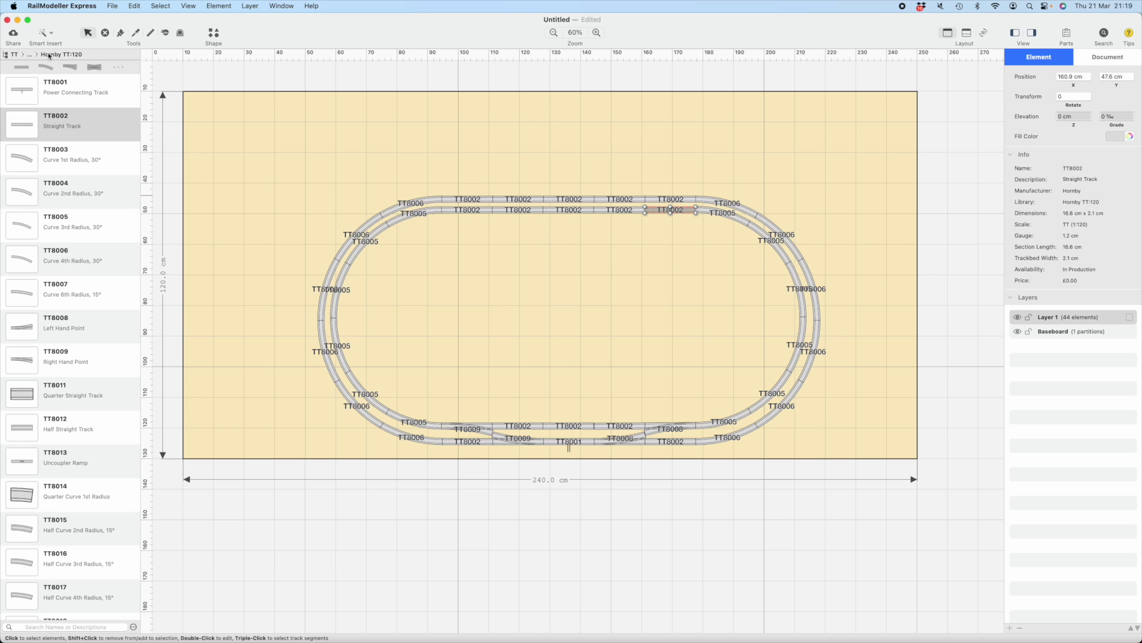
Switch the parts library to the TruScale Buildings accessories and place small church C-2 above the oval's left end, at about X 45 cm, Y 31 cm.
click(29, 57)
mouse_move(40, 70)
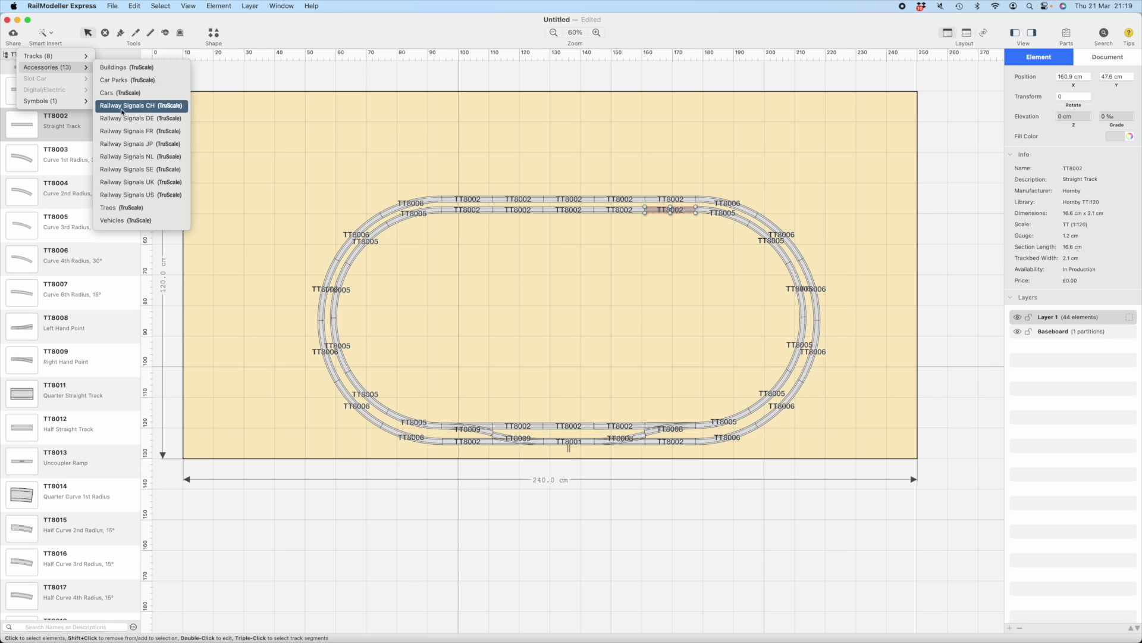
mouse_move(63, 102)
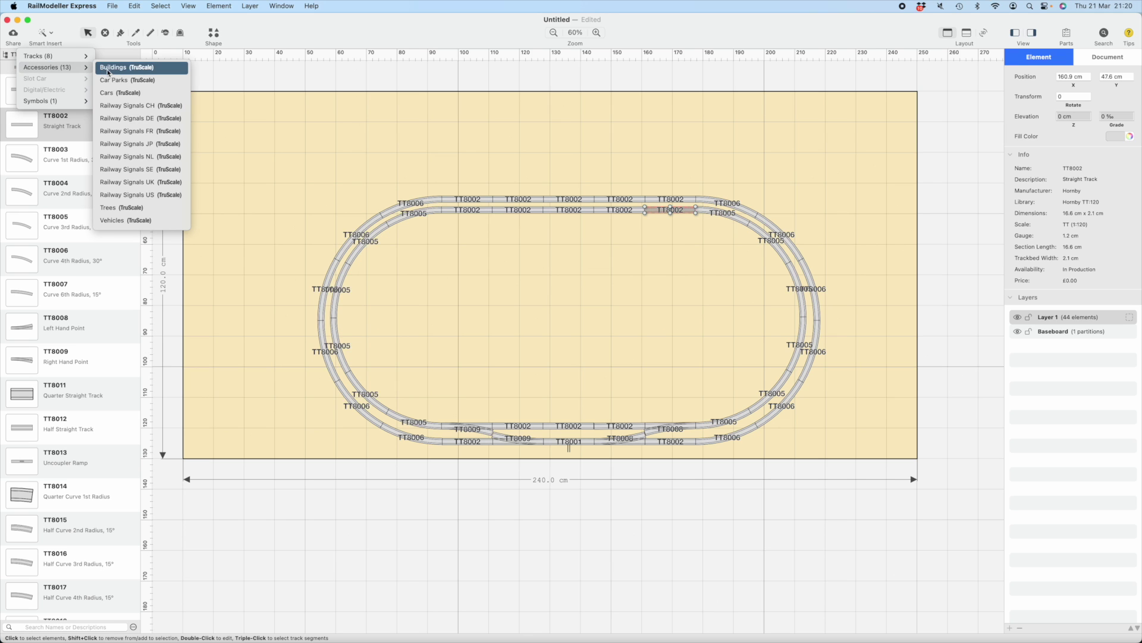
click(113, 70)
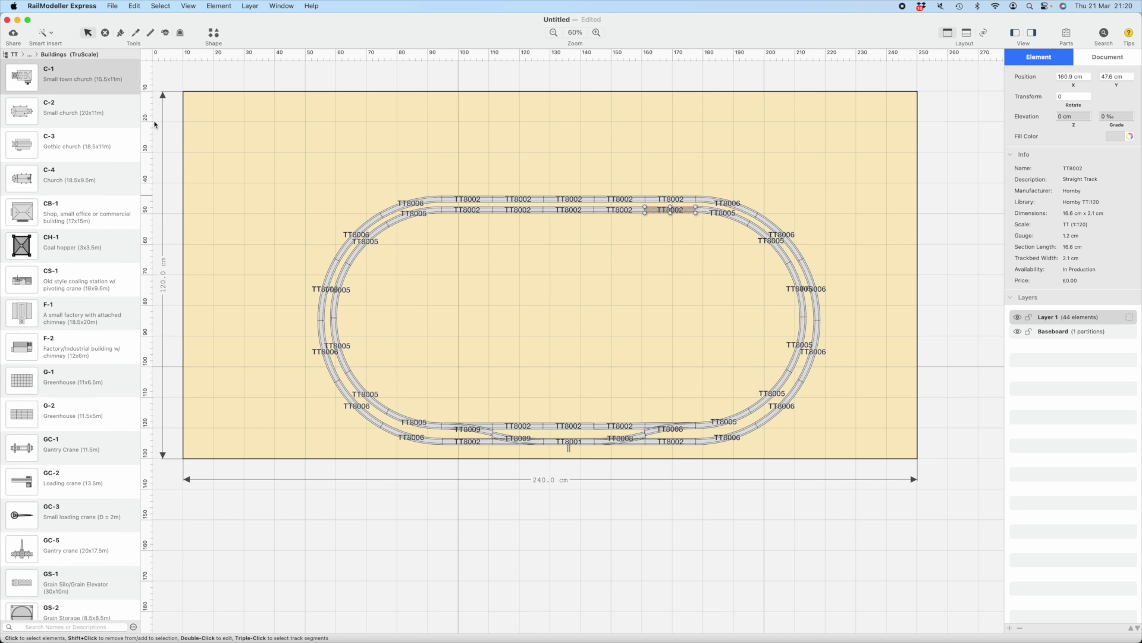
drag(24, 116, 317, 174)
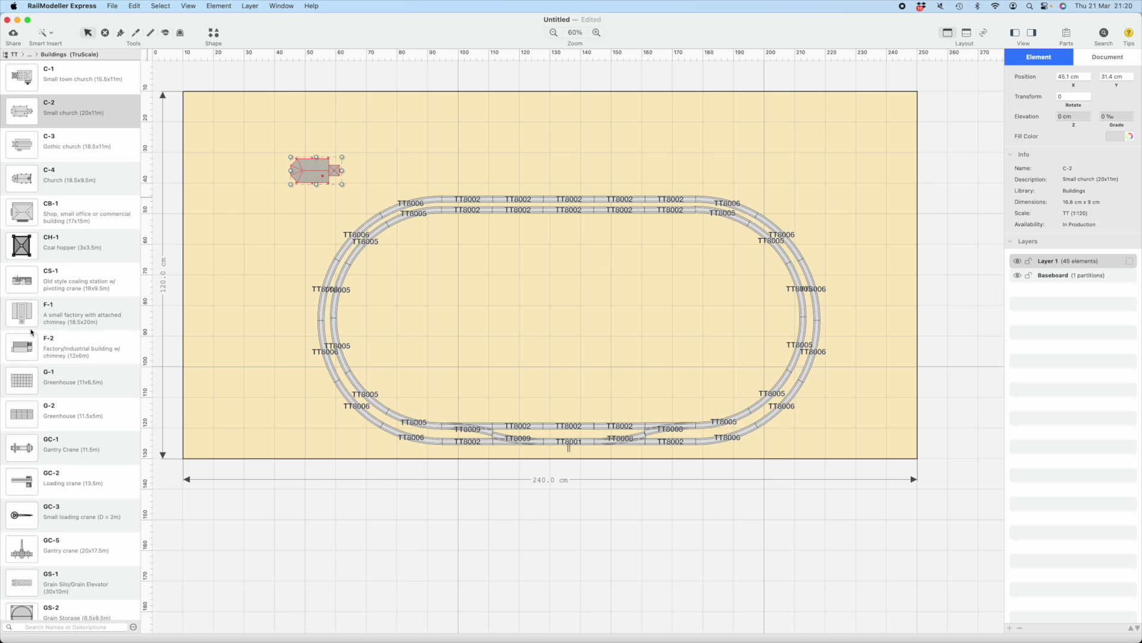
Browse the Buildings library and place greenhouse G-1 near the baseboard's upper-right corner, then deselect it.
scroll(24, 319, down, 5)
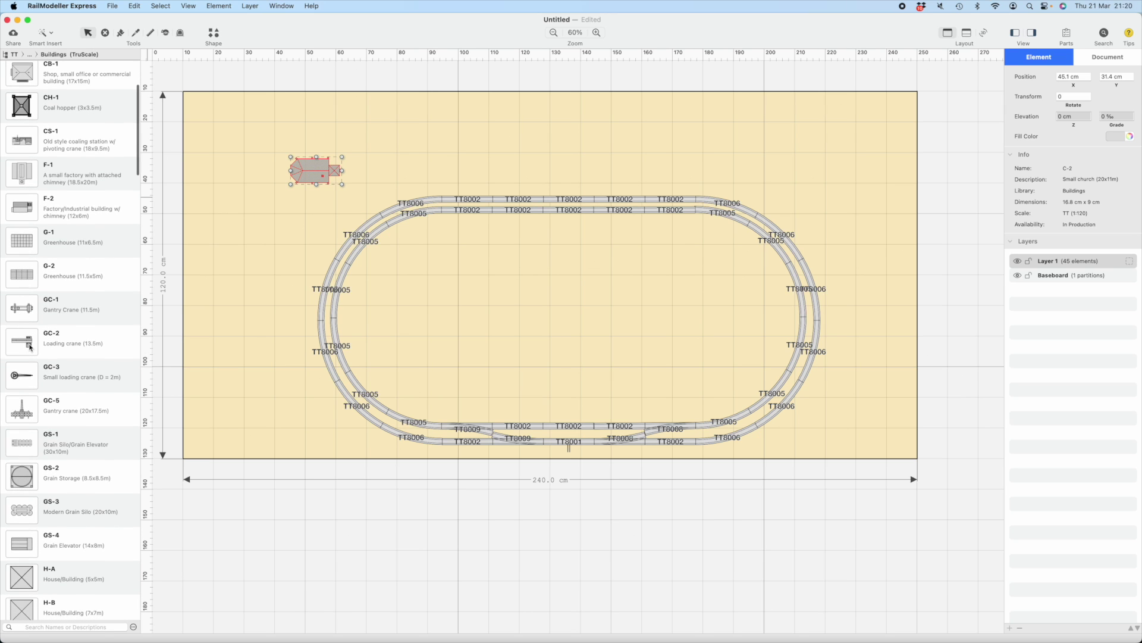
scroll(25, 421, down, 2)
scroll(25, 421, down, 1)
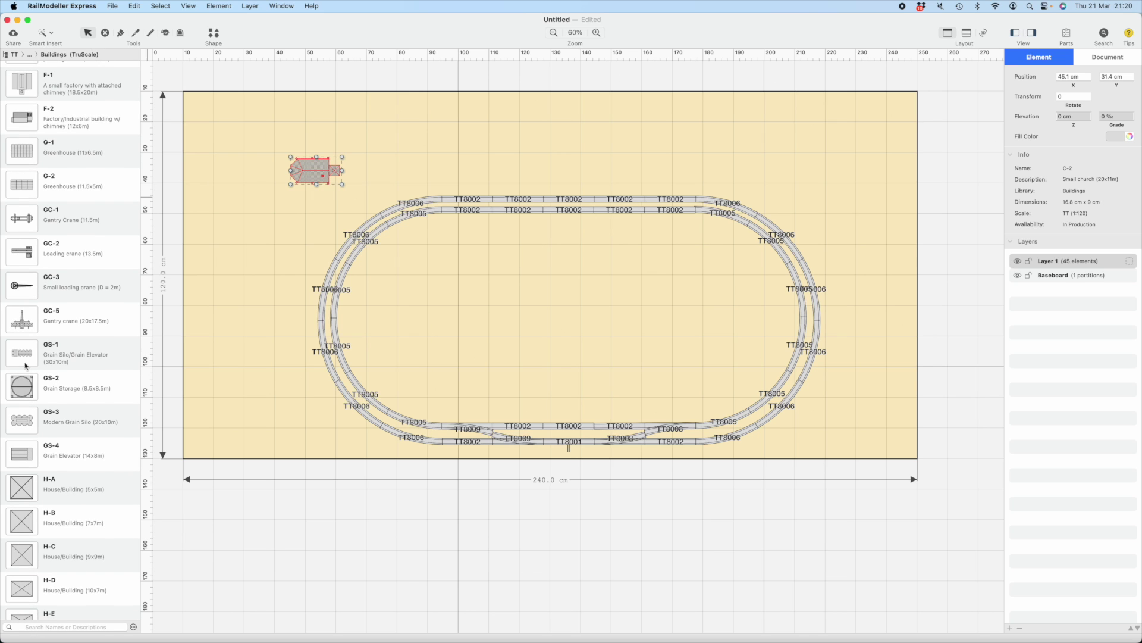
scroll(25, 369, down, 7)
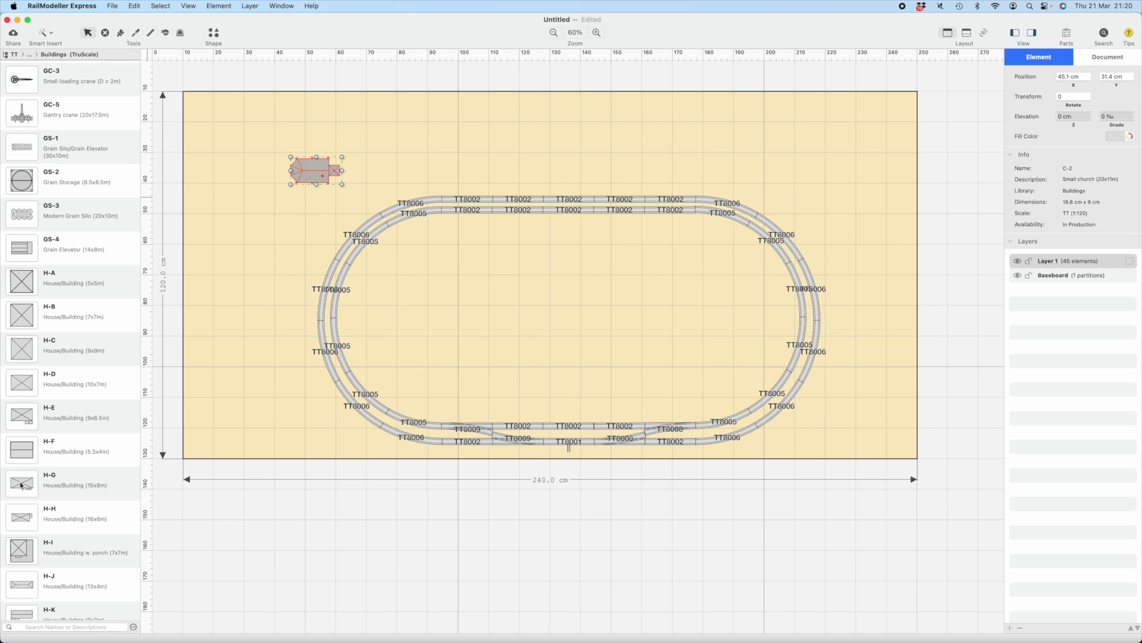
scroll(21, 485, down, 15)
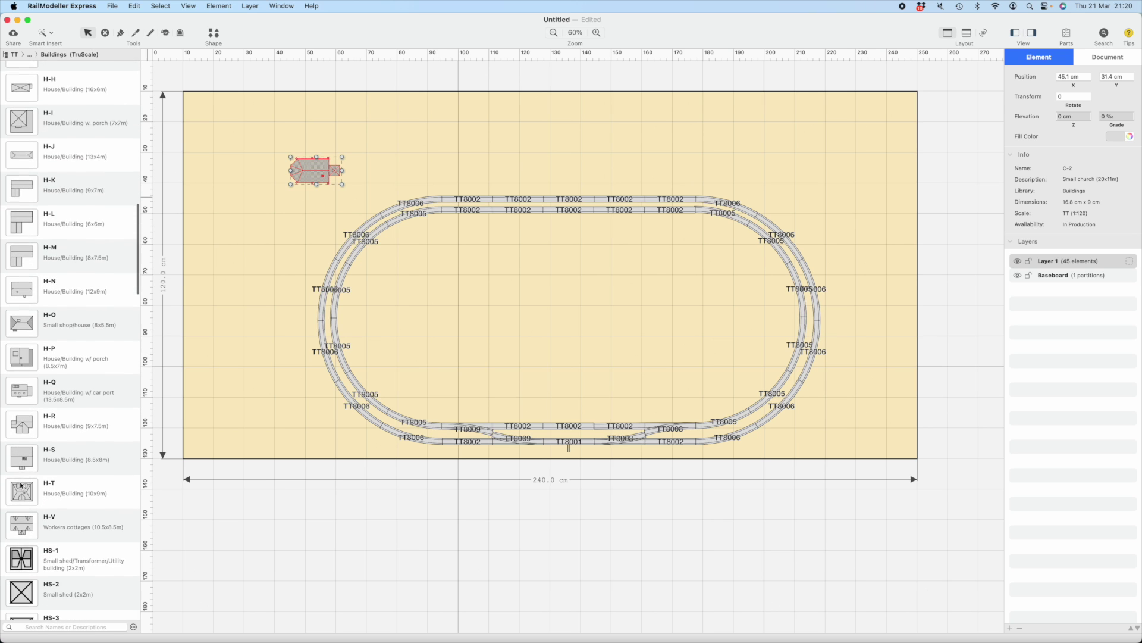
scroll(21, 485, down, 12)
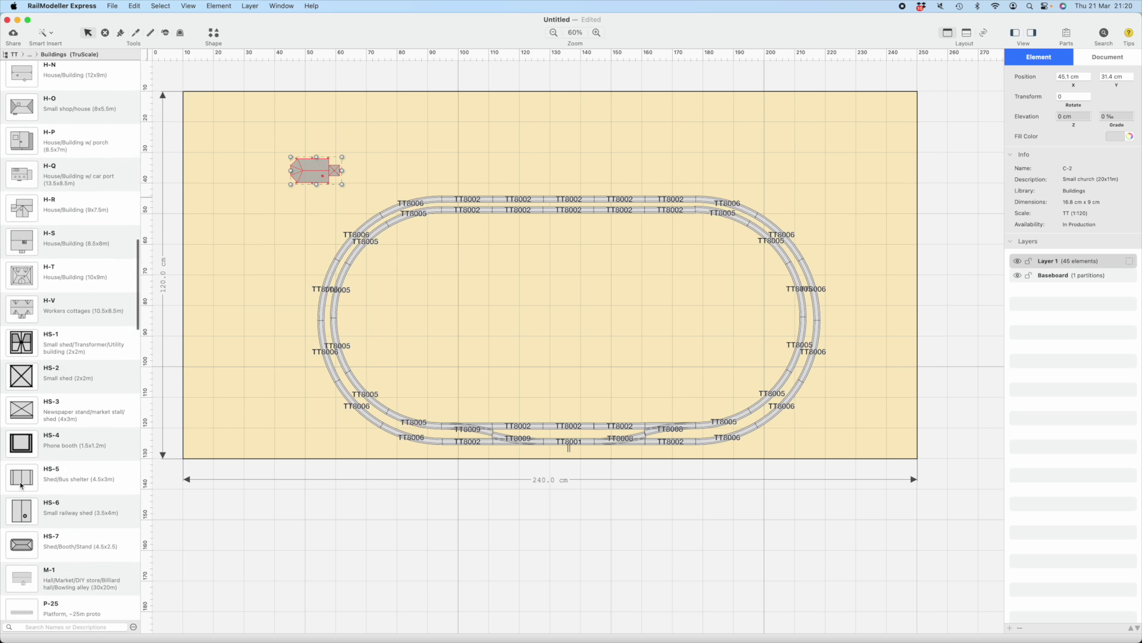
scroll(21, 485, up, 20)
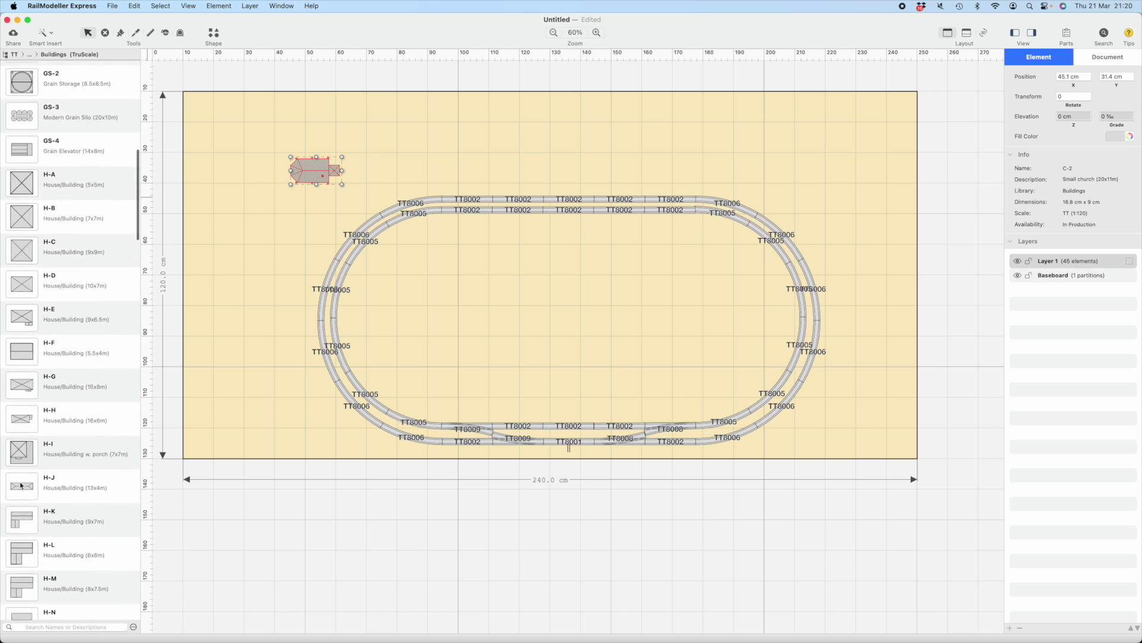
scroll(20, 484, up, 3)
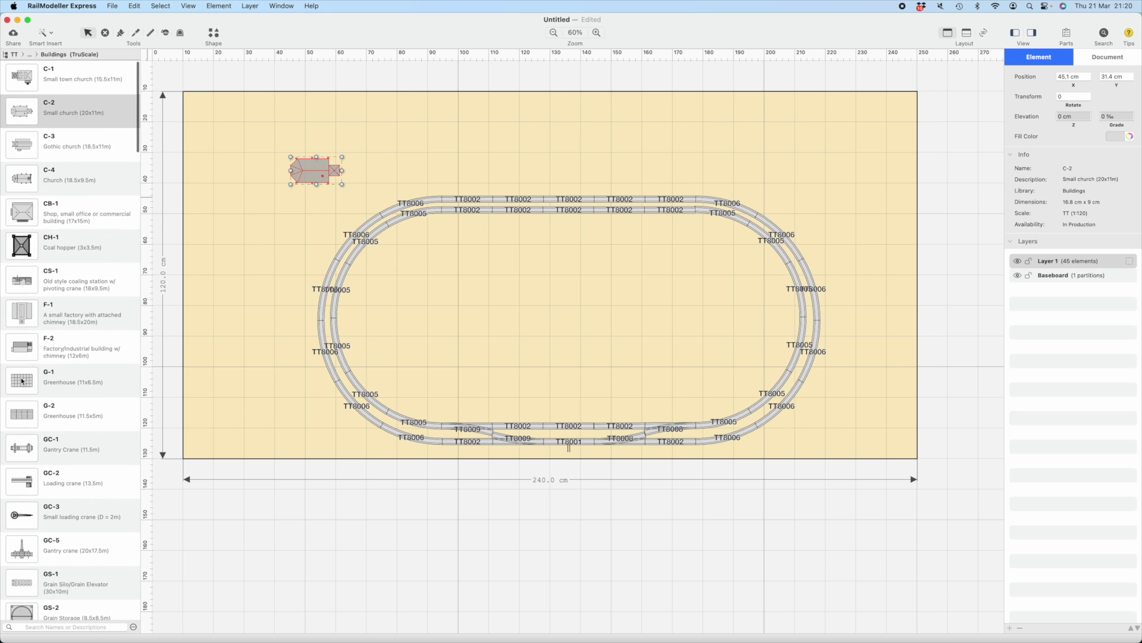
drag(22, 381, 869, 171)
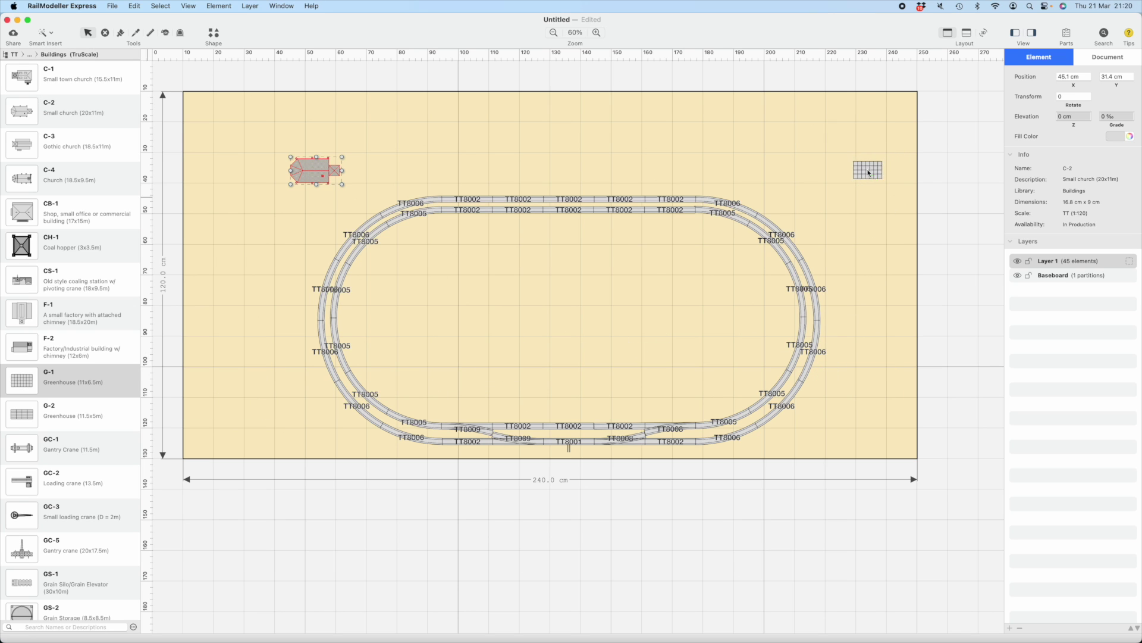
click(848, 201)
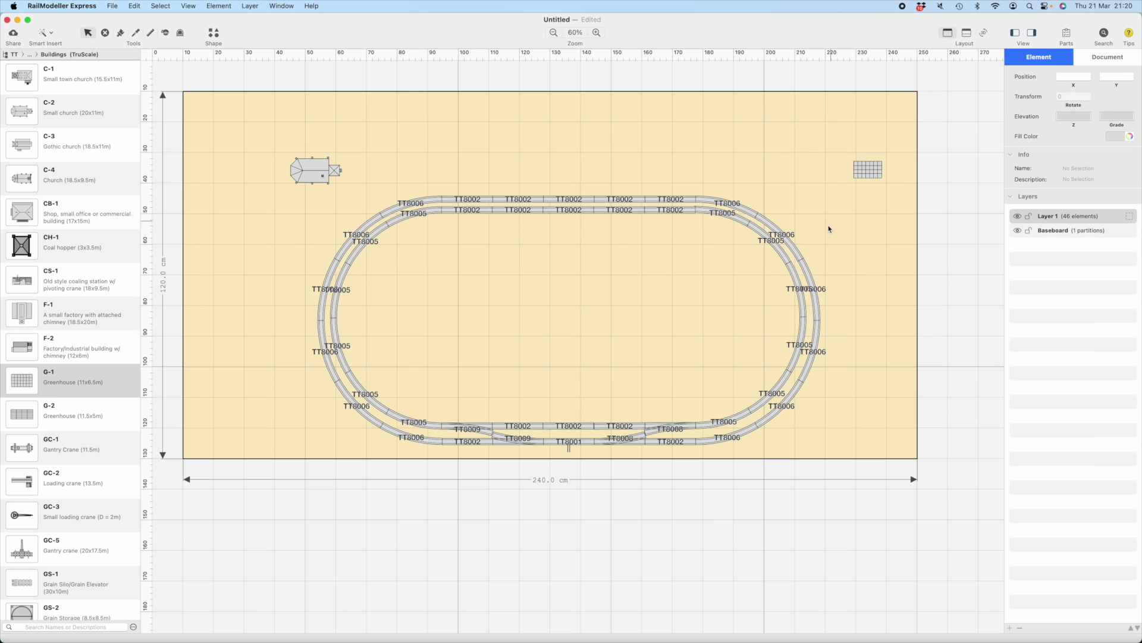
Check the layout with the church and greenhouse in 3D and return to the plan view.
click(984, 34)
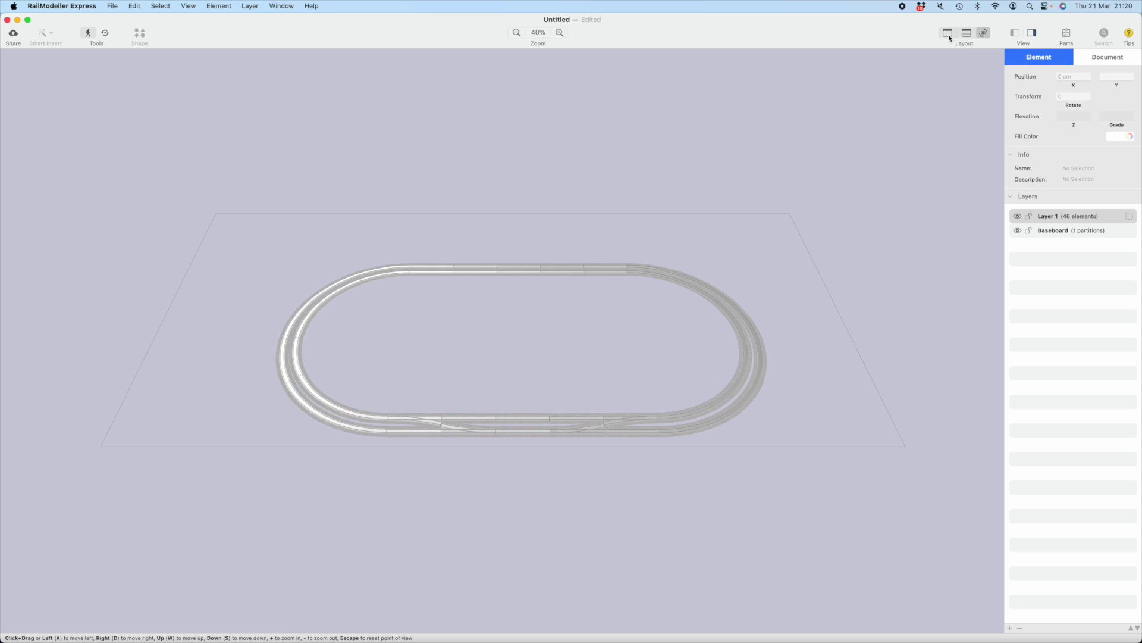
click(949, 34)
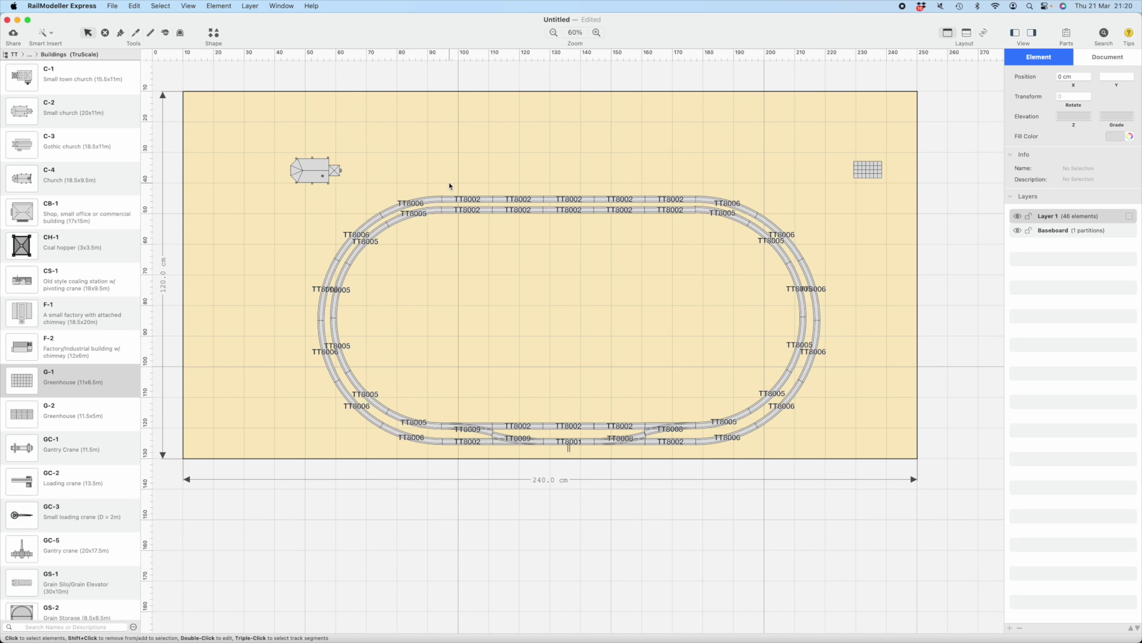
Switch the parts library to TruScale Car Parks and place the five-slot car park CP-5A outside the oval, below the church.
scroll(54, 127, down, 5)
scroll(55, 127, up, 5)
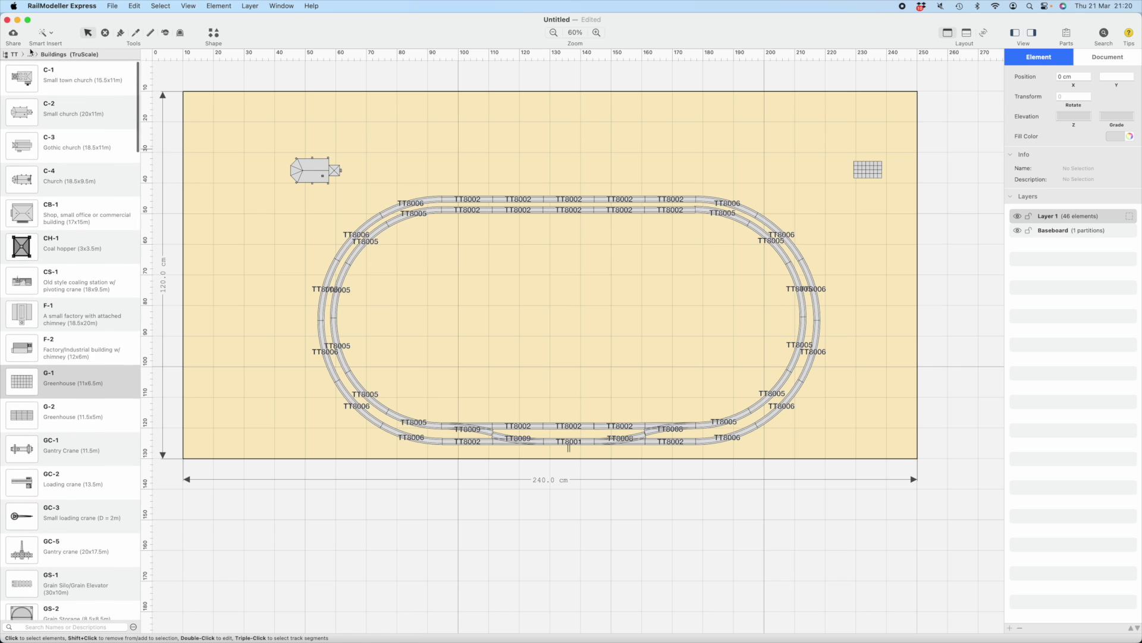
click(50, 55)
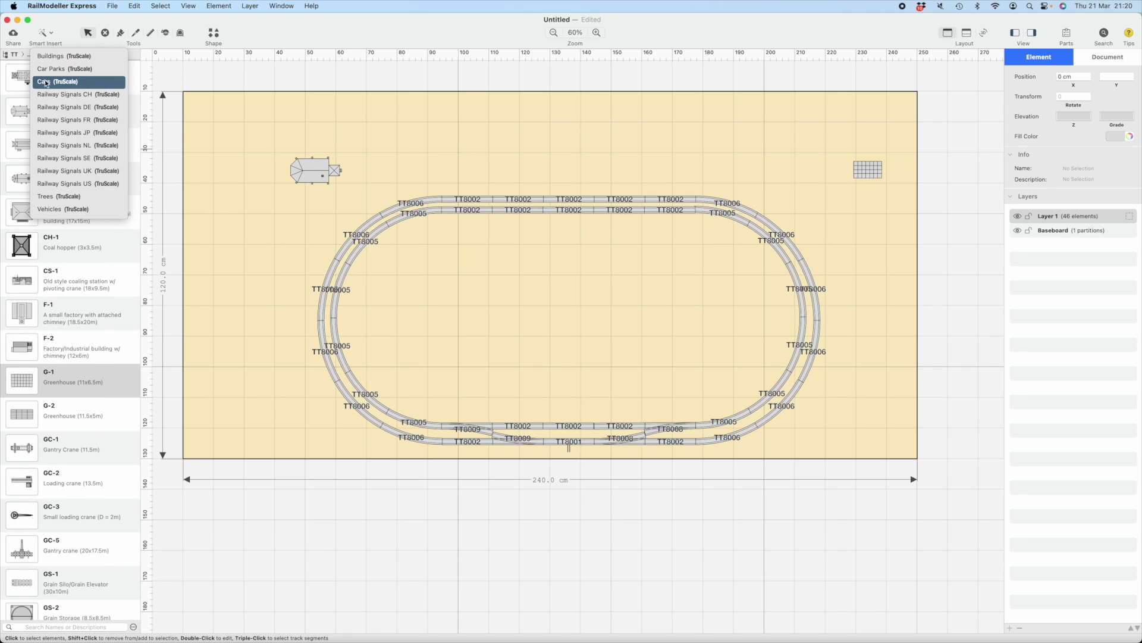
click(51, 69)
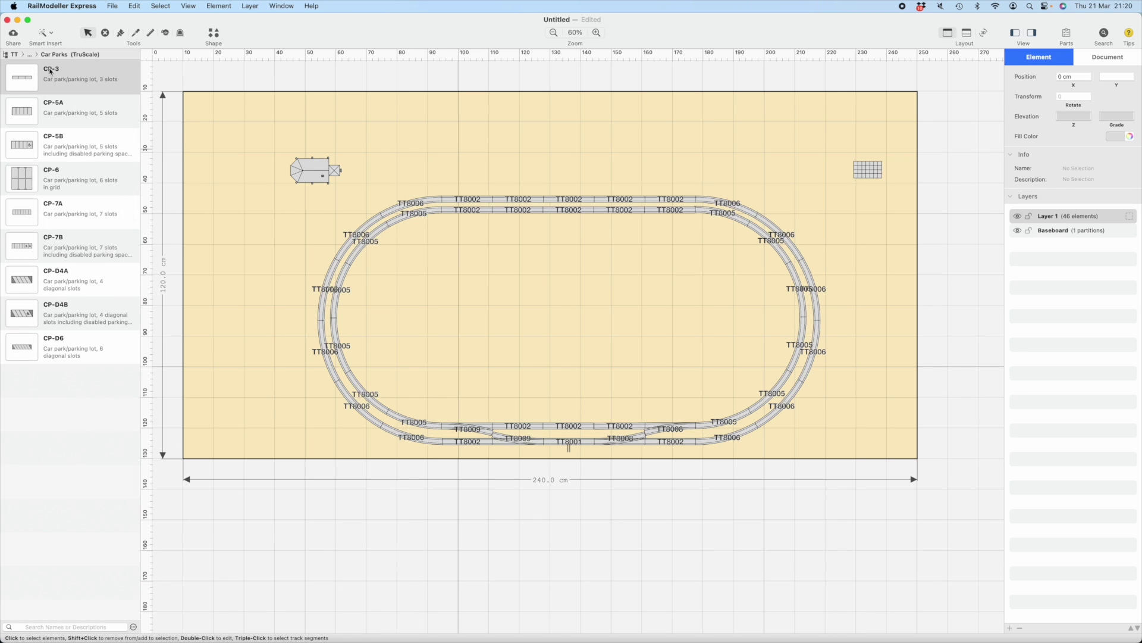
drag(25, 112, 266, 245)
click(259, 264)
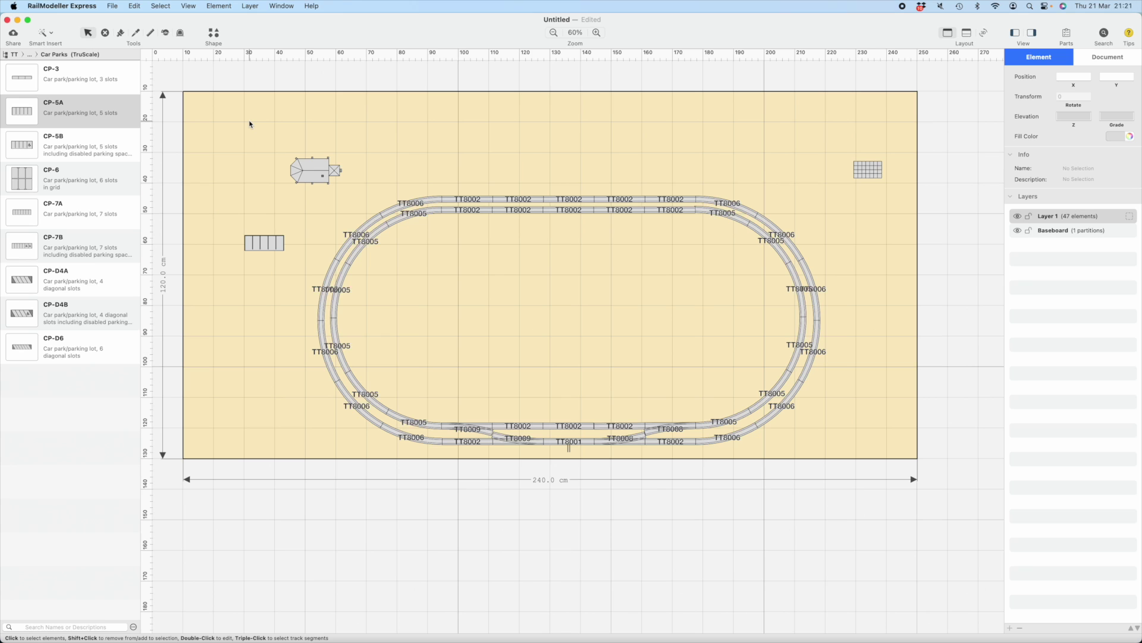
Open the Tip Jar, read its offer about supporting the app and extra layers, and decline it.
click(63, 6)
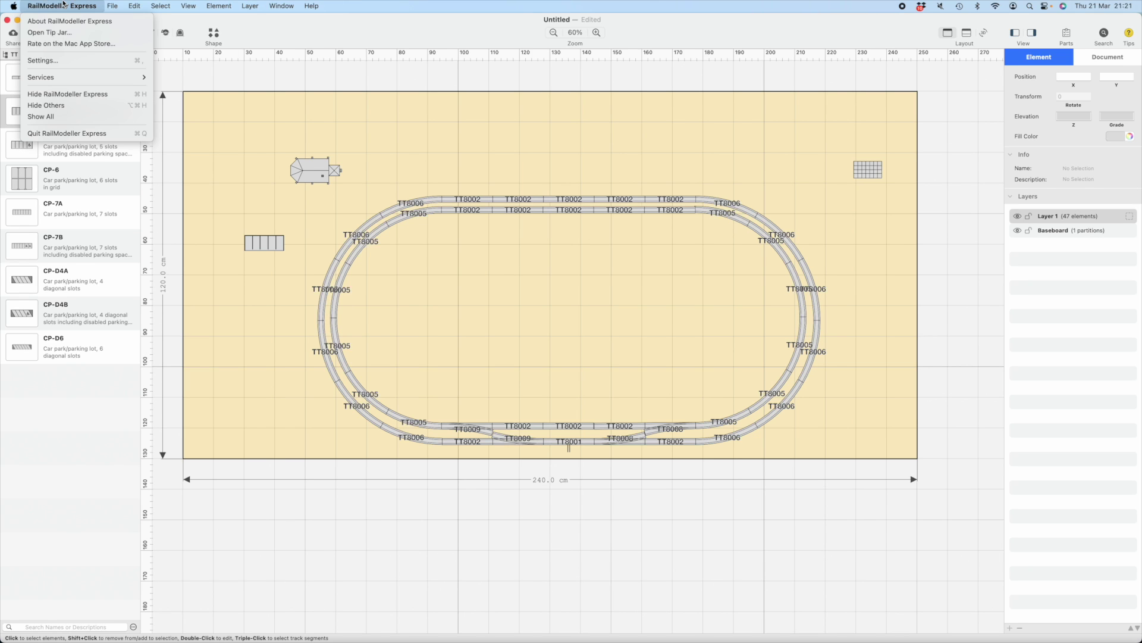
click(57, 34)
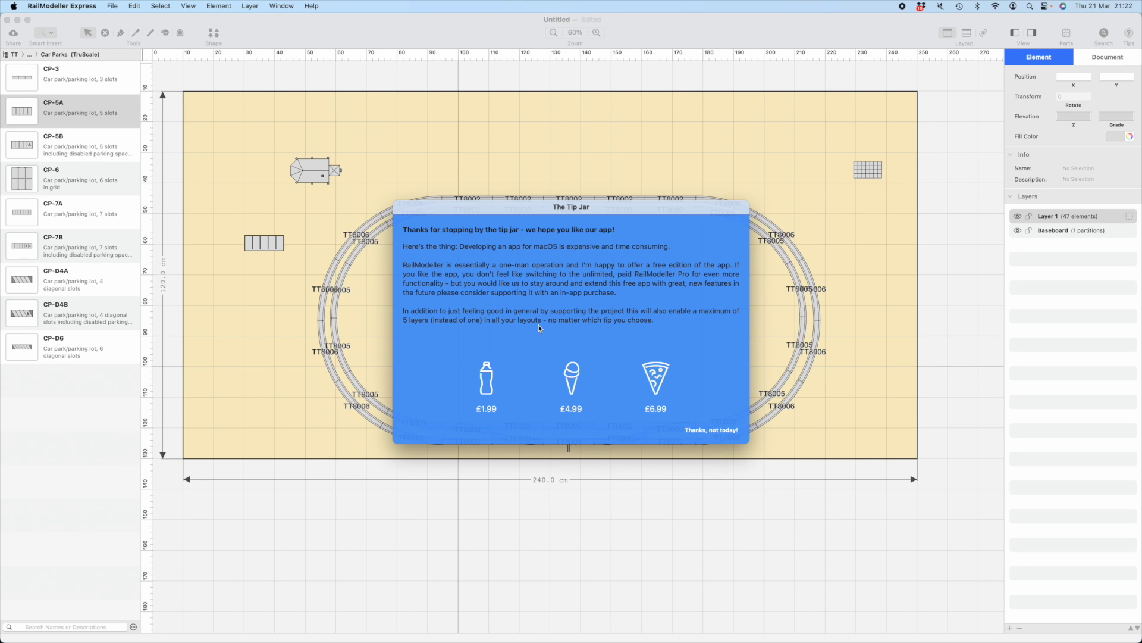
click(699, 432)
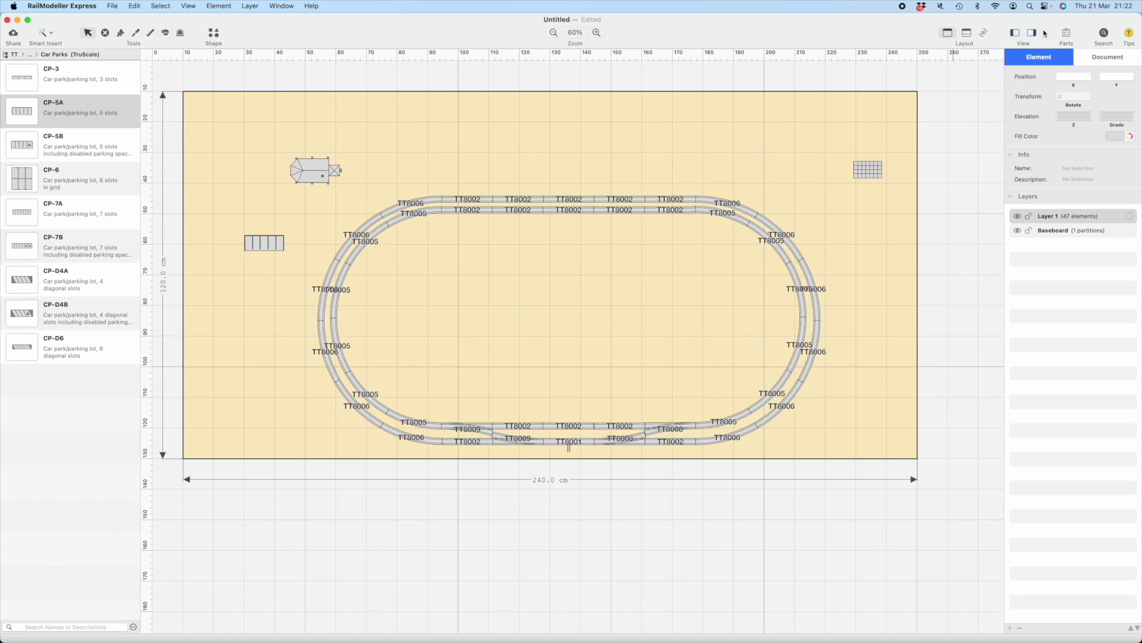
click(1046, 6)
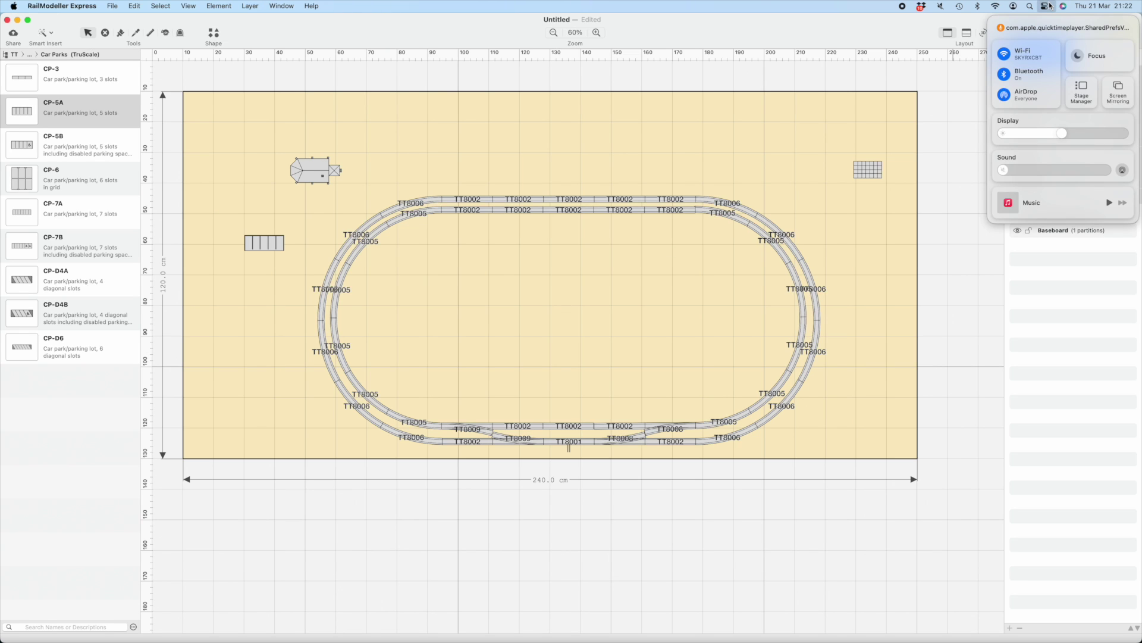
click(1049, 7)
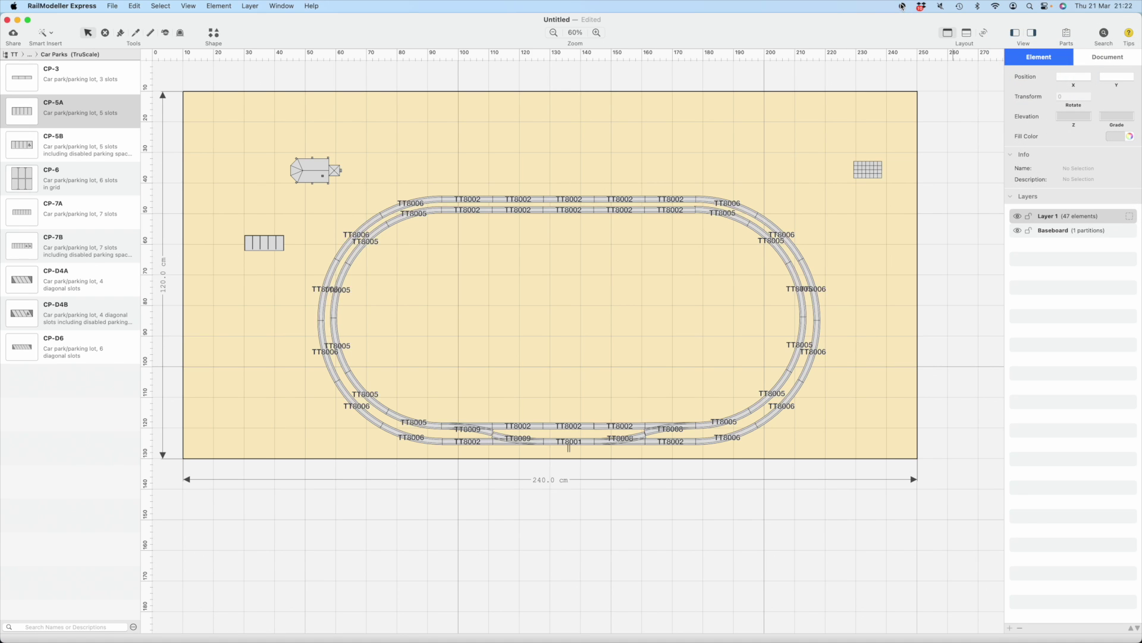
key(super+Tab)
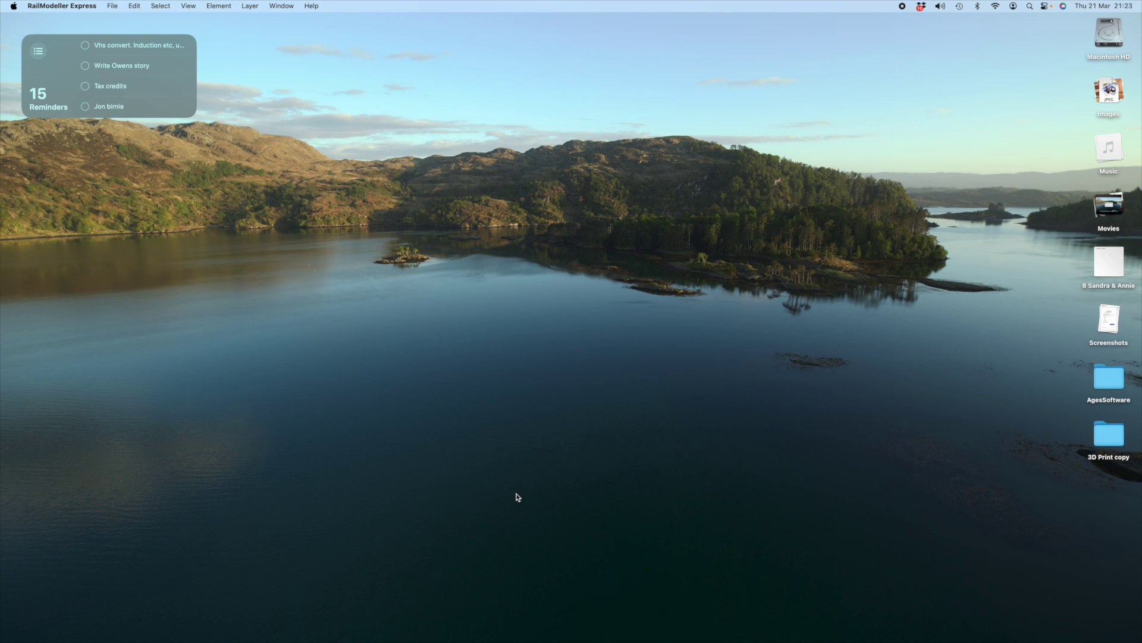
Open the recent layout FiddleYard.layout and examine its track plan and the double circle of curves below the baseboard.
click(112, 7)
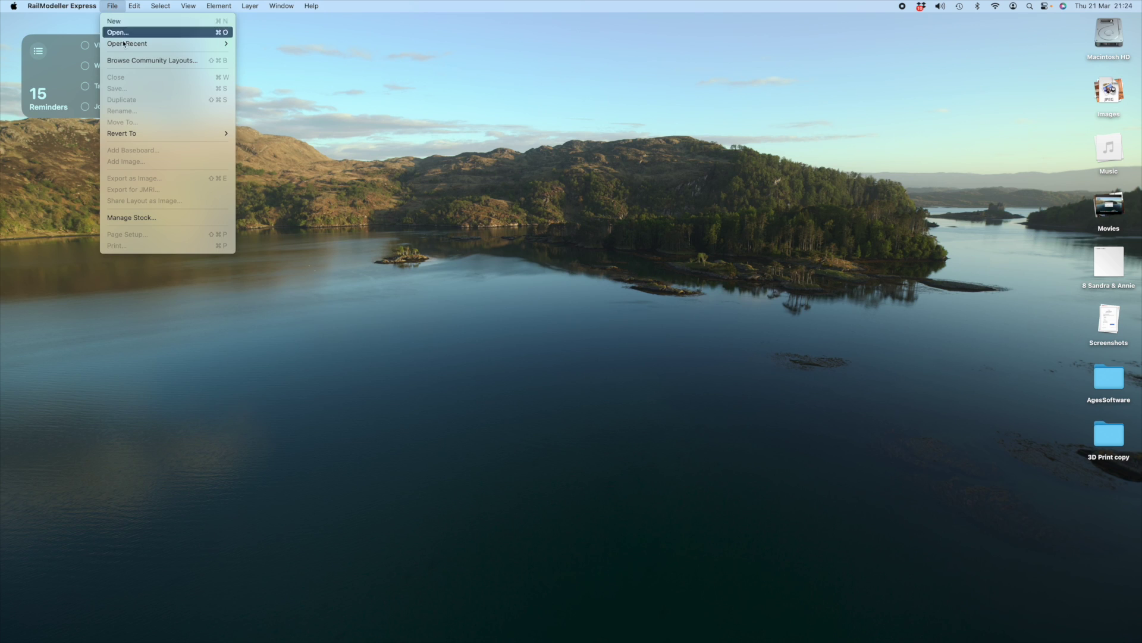
mouse_move(125, 43)
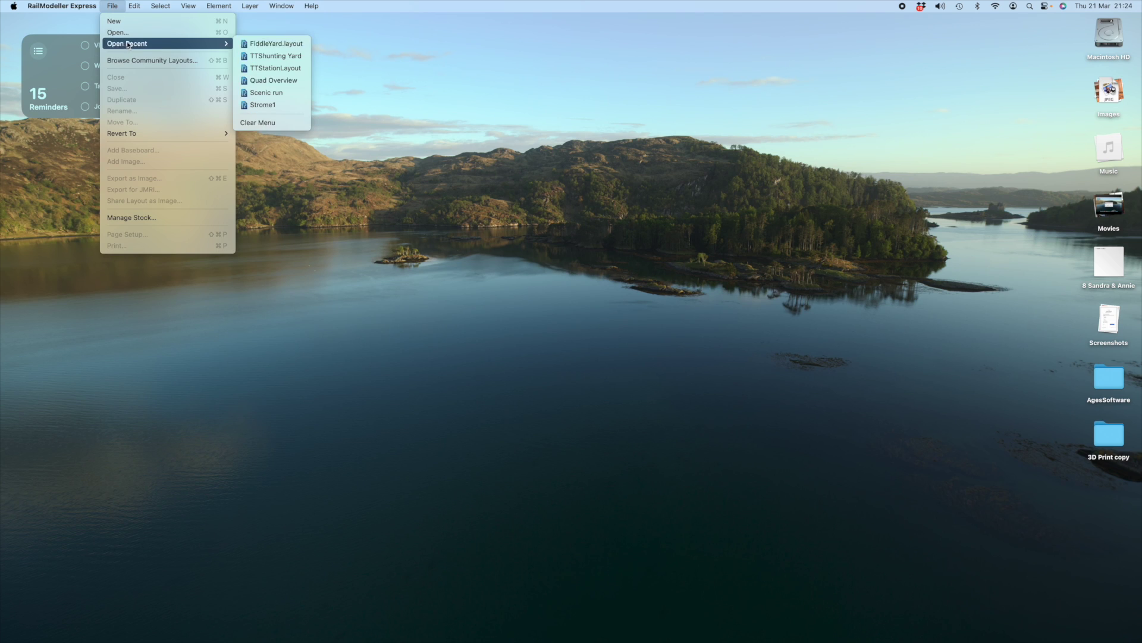
click(260, 45)
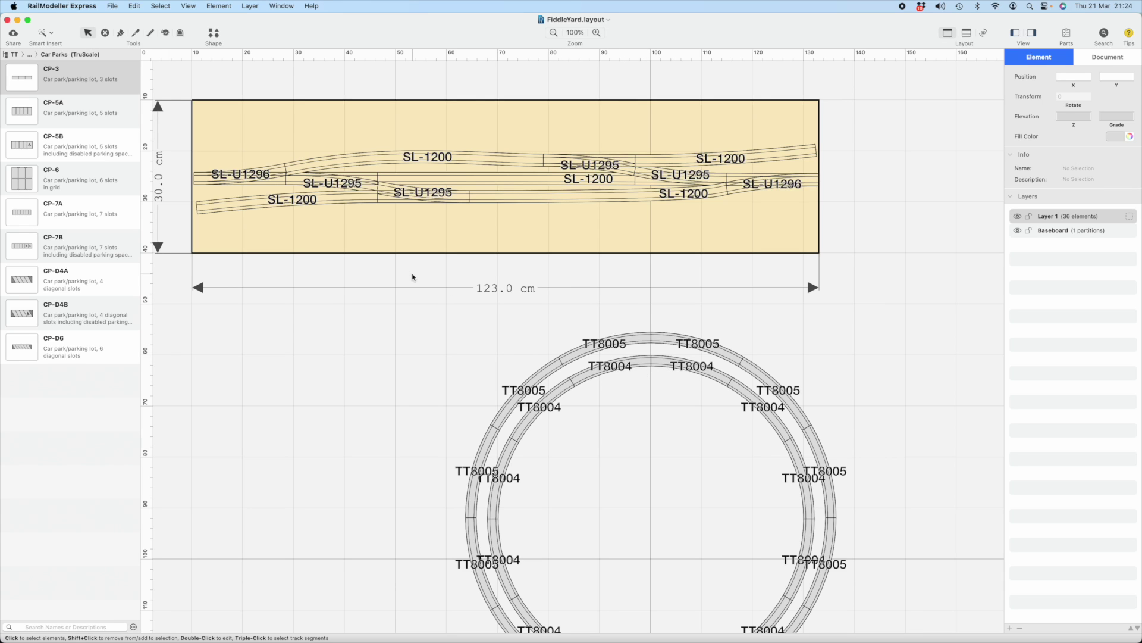
scroll(625, 383, down, 6)
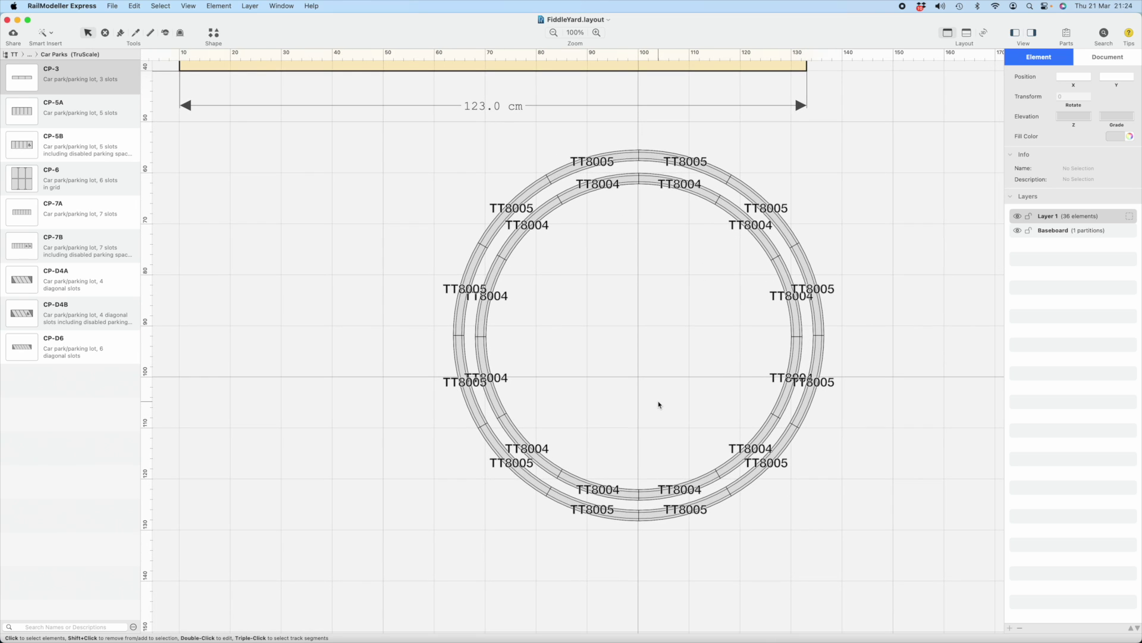
scroll(659, 405, up, 5)
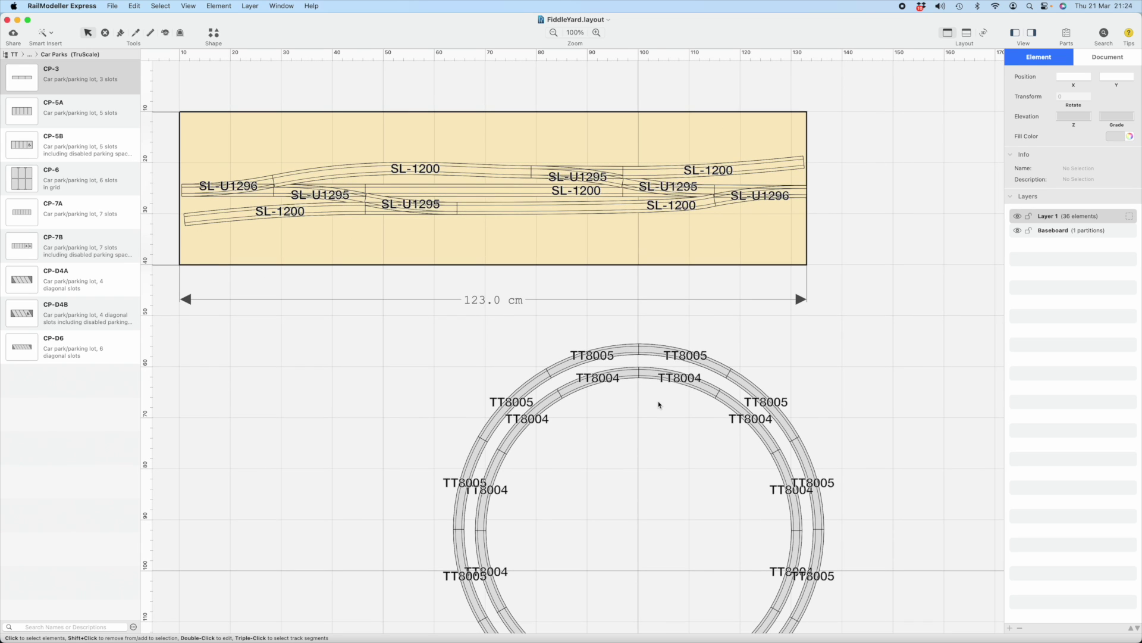
Open the recent layout TTShunting Yard and examine the track plan across its full baseboard.
click(112, 7)
mouse_move(189, 44)
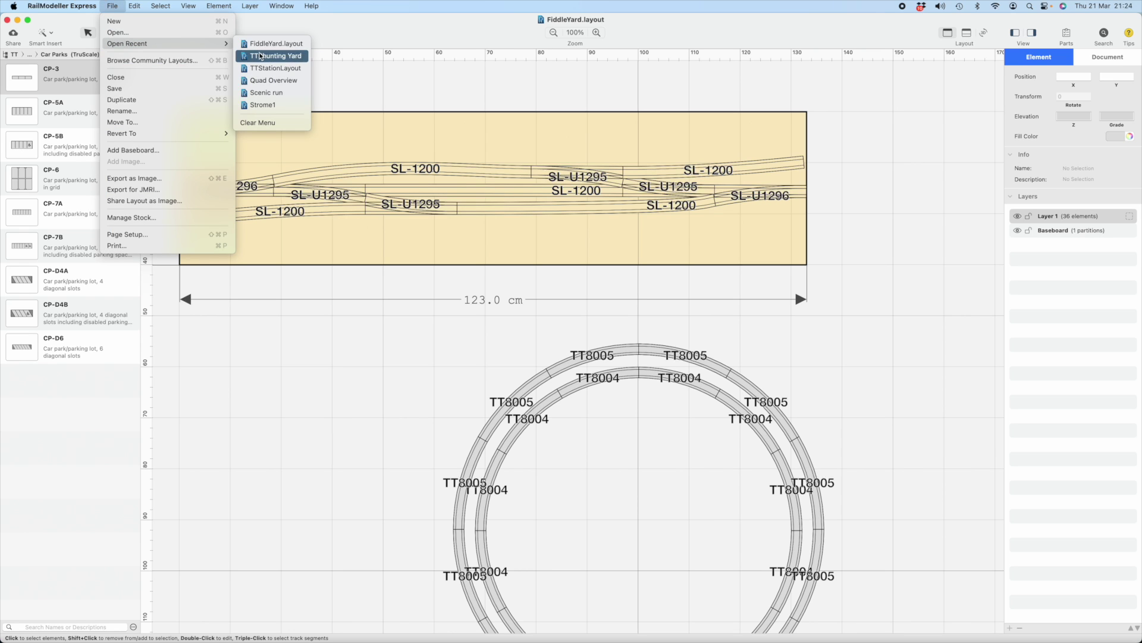
click(265, 56)
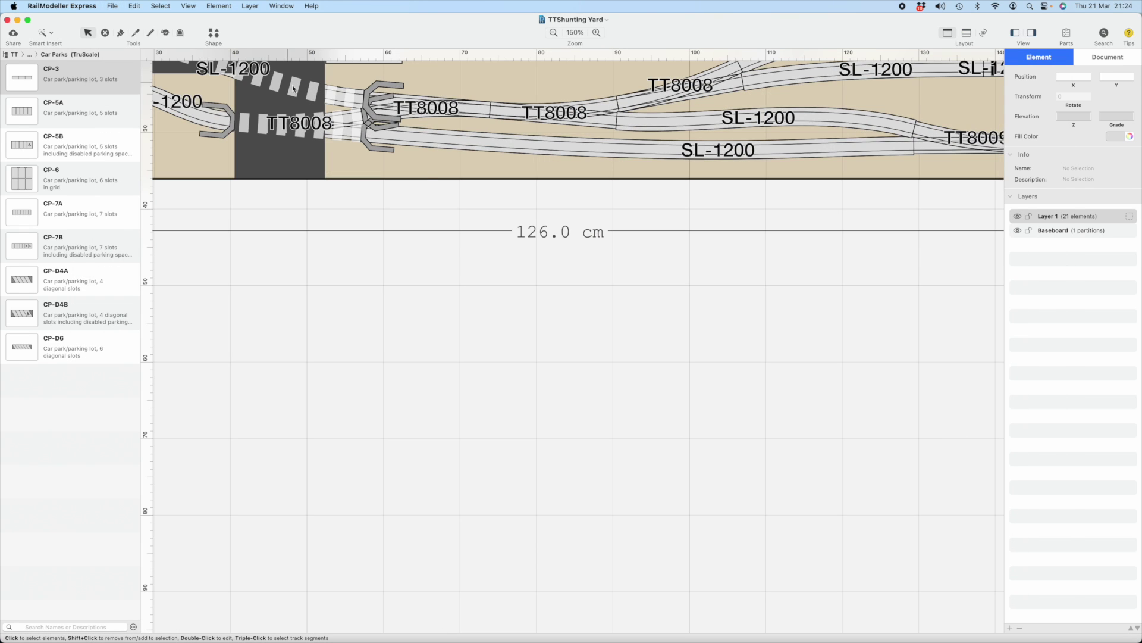
scroll(428, 170, up, 5)
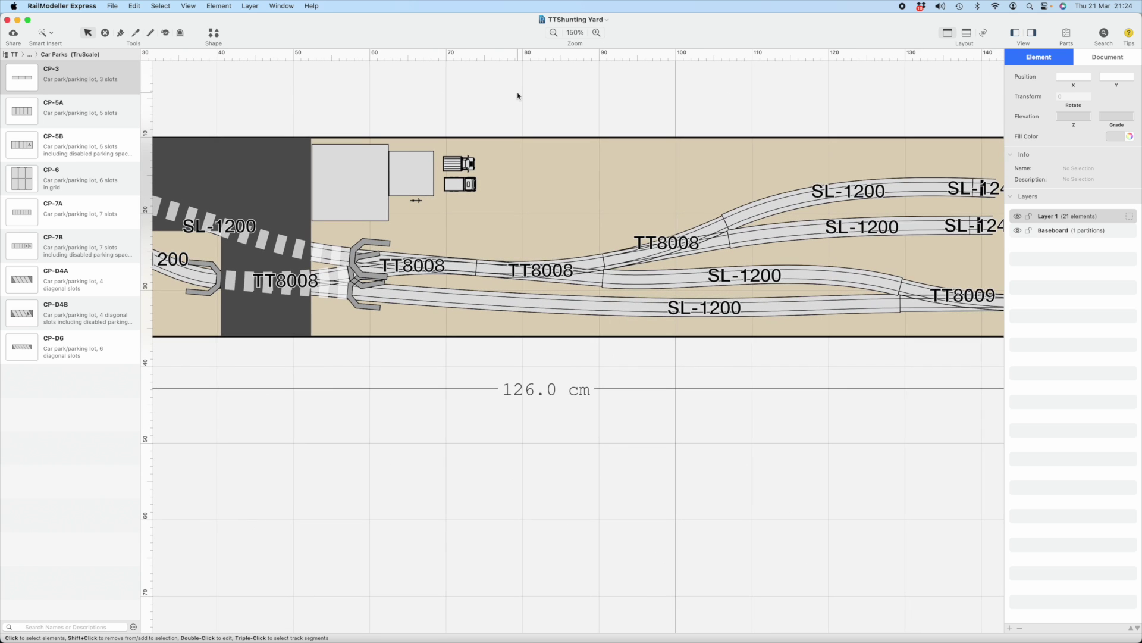
click(554, 33)
click(553, 33)
click(553, 33)
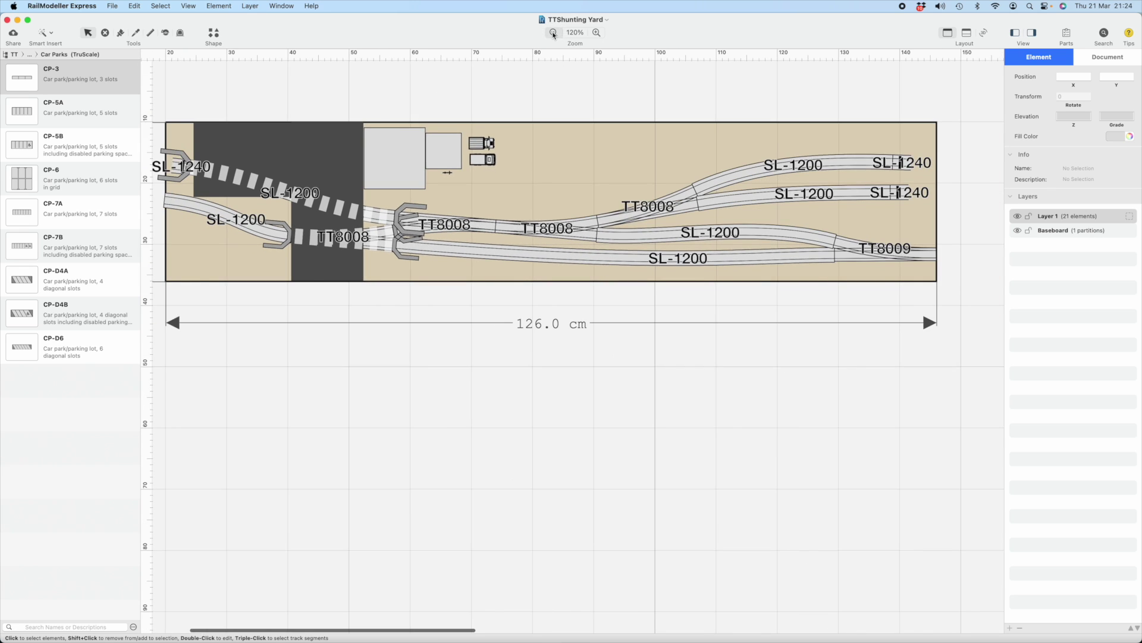
click(554, 32)
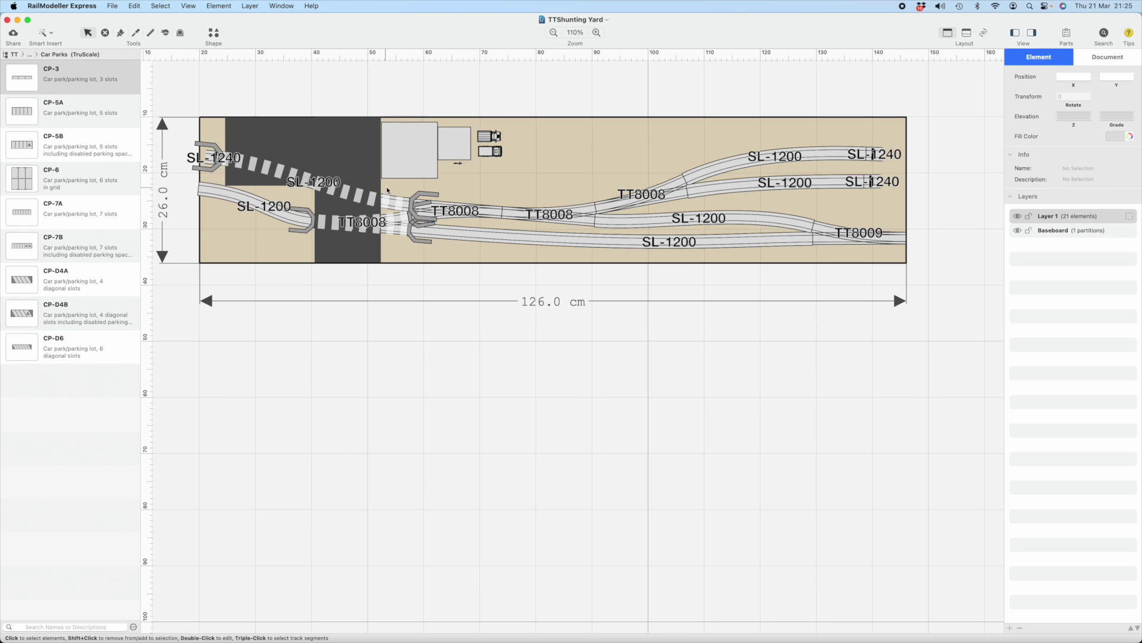
Check the shunting yard in 3D and return to the plan view showing the whole baseboard.
click(983, 33)
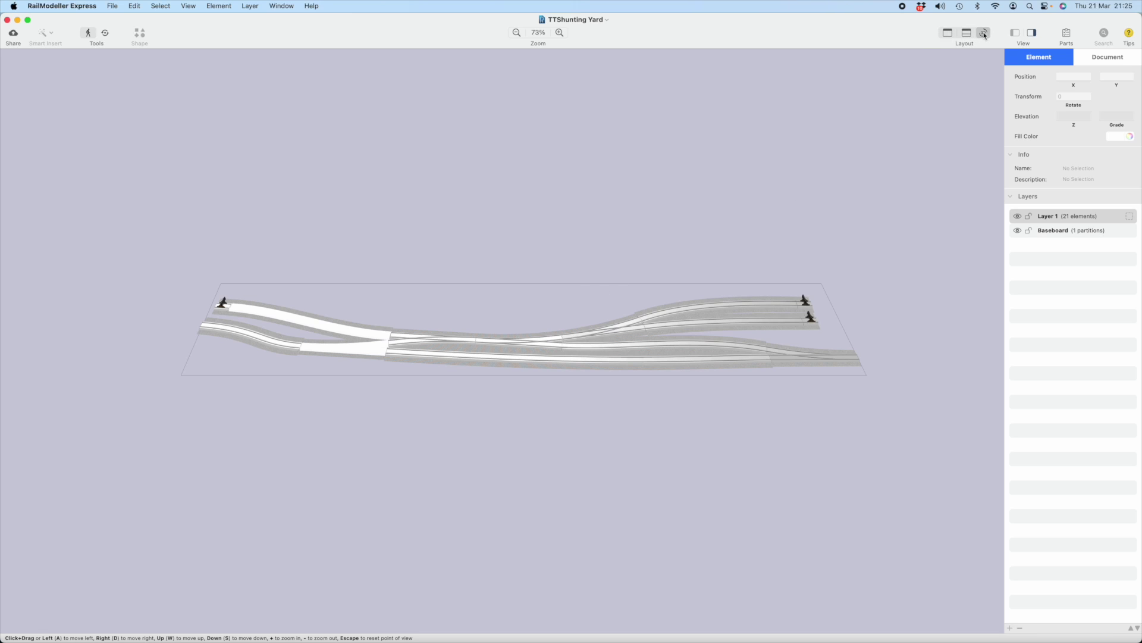
click(949, 34)
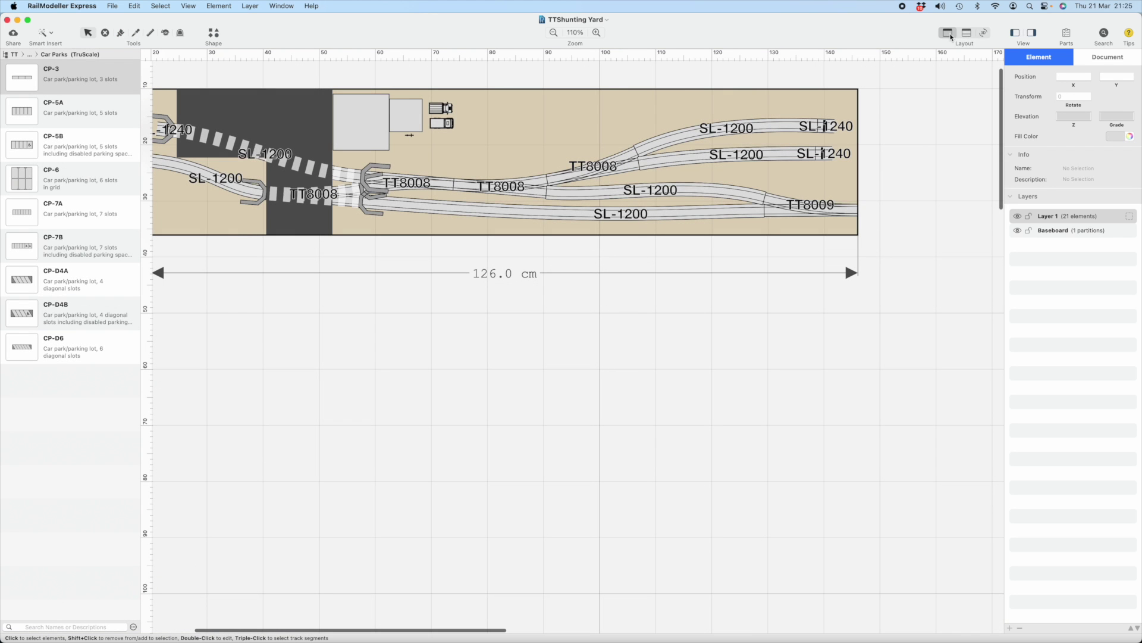
scroll(458, 161, up, 2)
scroll(457, 160, left, 3)
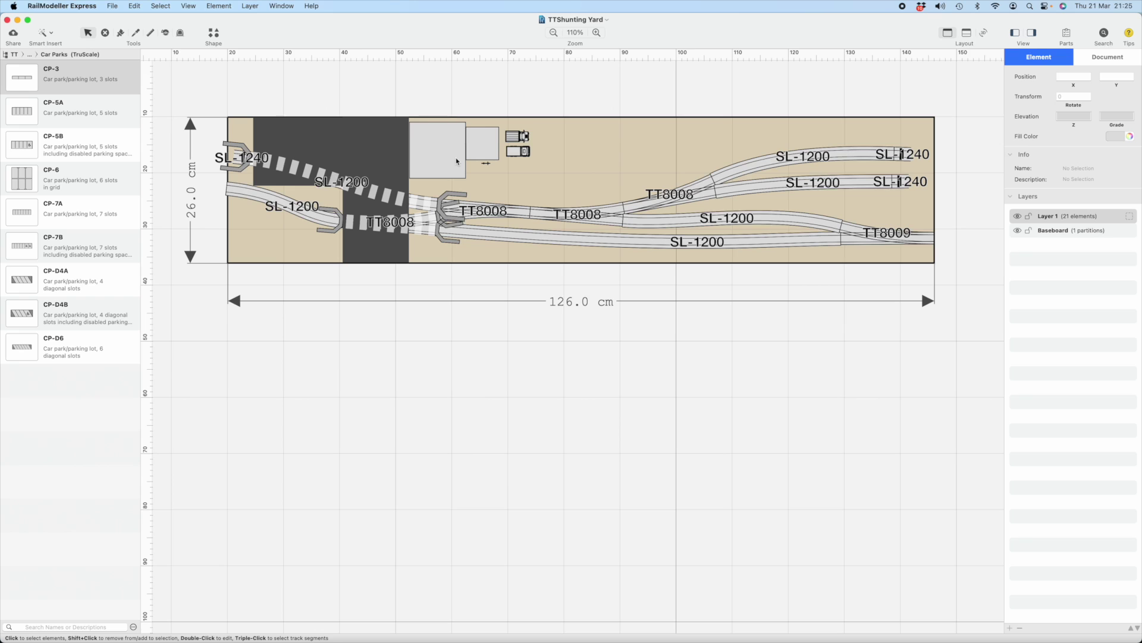
Open the recent layout TTStationLayout and examine its track, platforms and buildings.
click(111, 8)
mouse_move(208, 44)
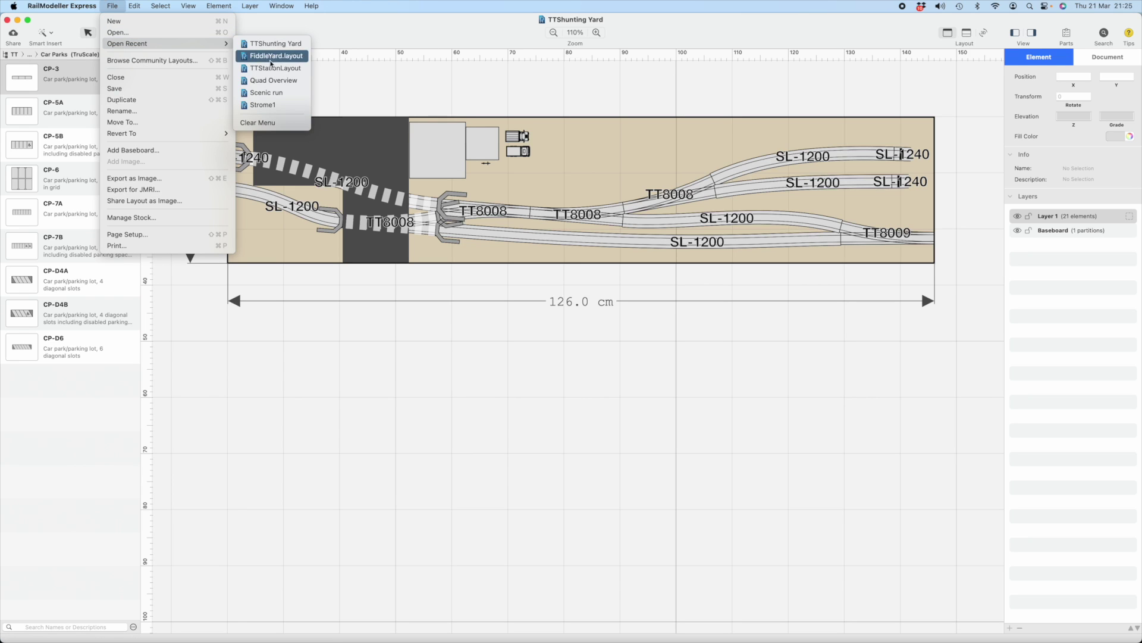
click(273, 68)
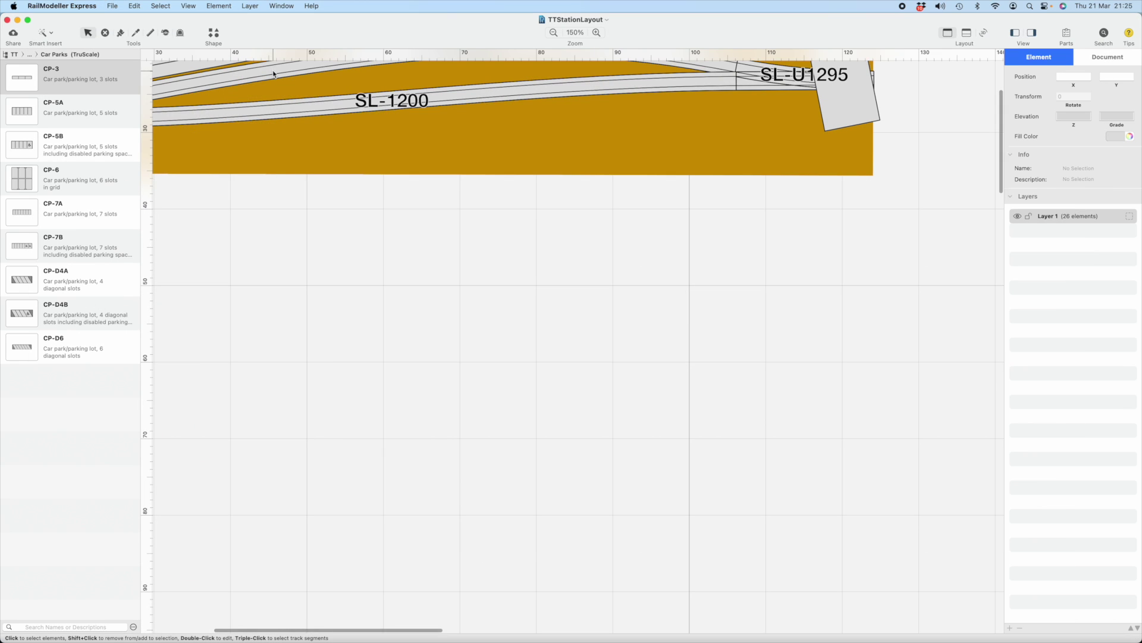
click(553, 33)
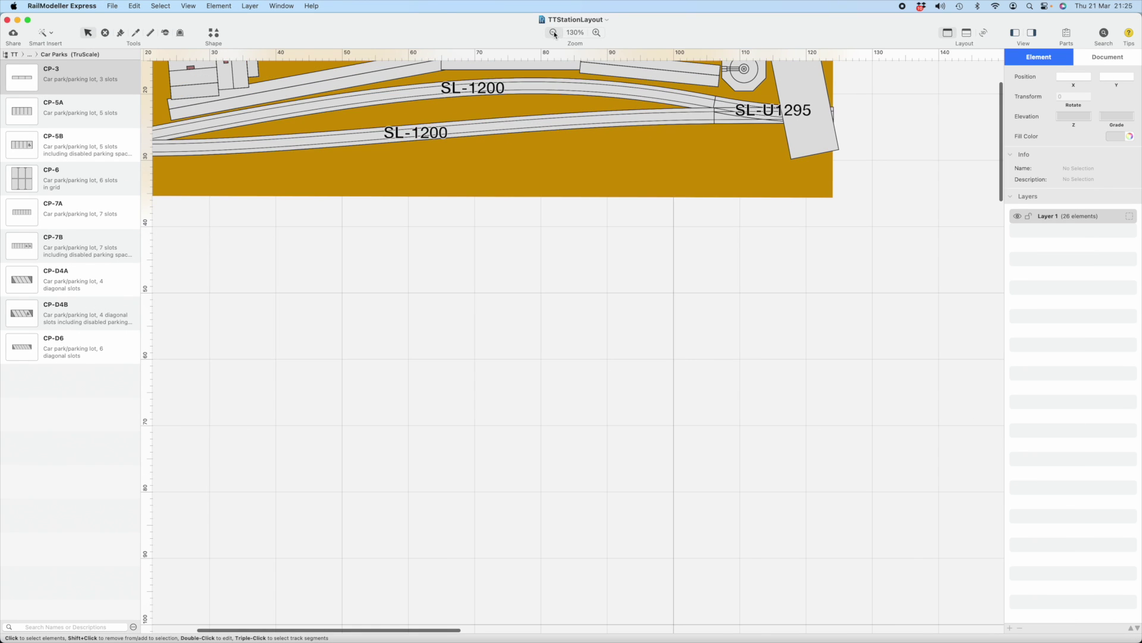
scroll(425, 170, up, 3)
scroll(425, 171, left, 5)
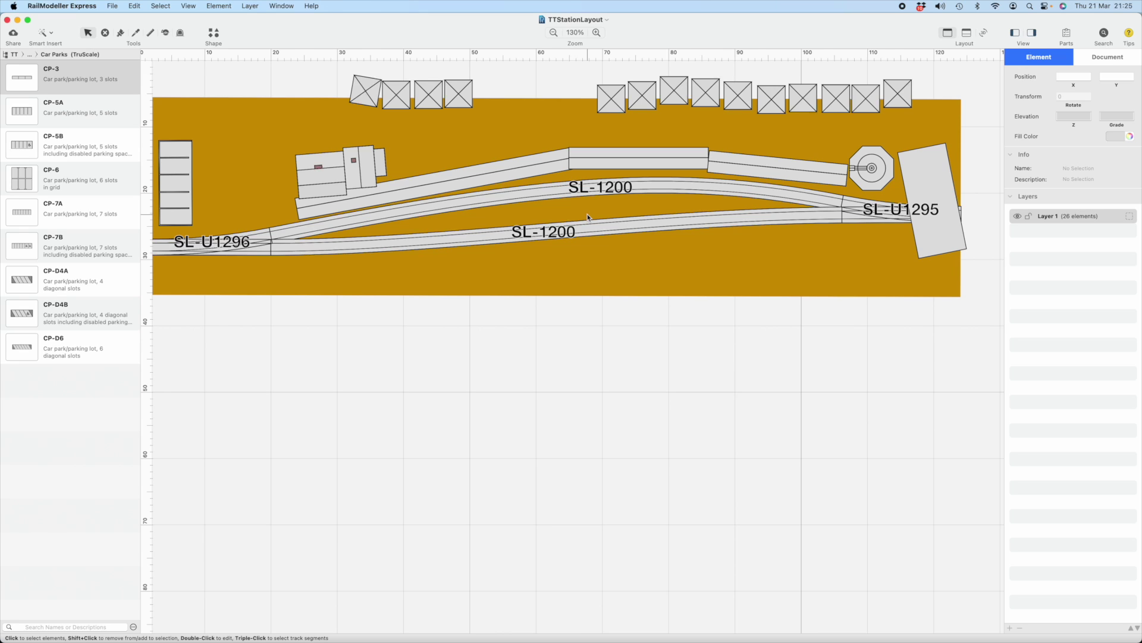
Open the recent layout Scenic run and examine its single track, trees and river across the full baseboard.
click(112, 6)
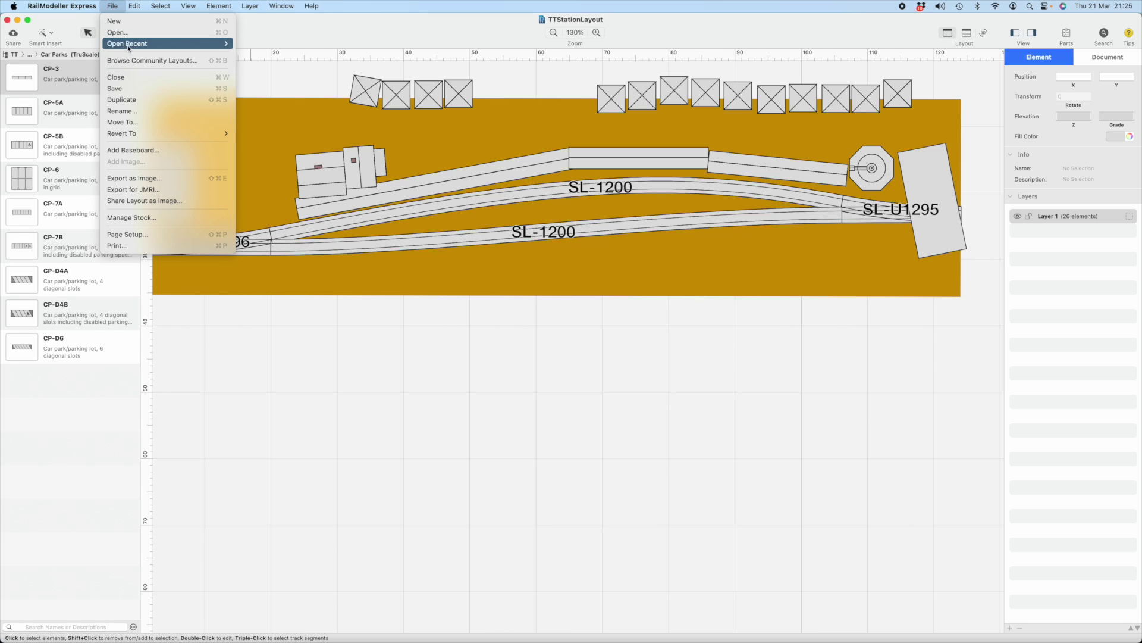
mouse_move(129, 46)
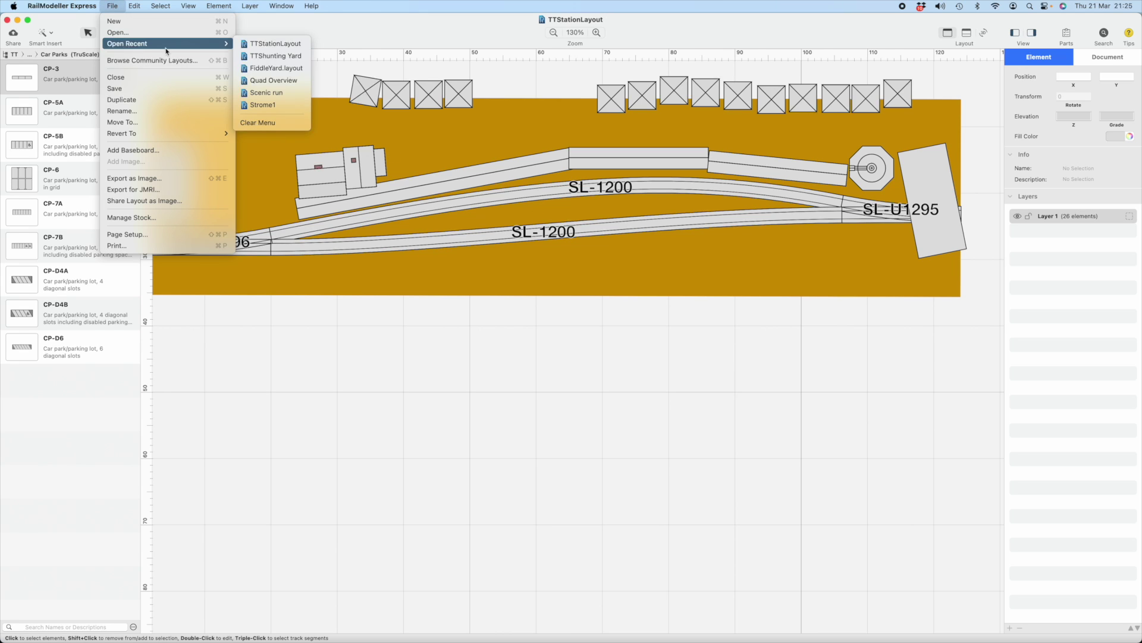
click(277, 92)
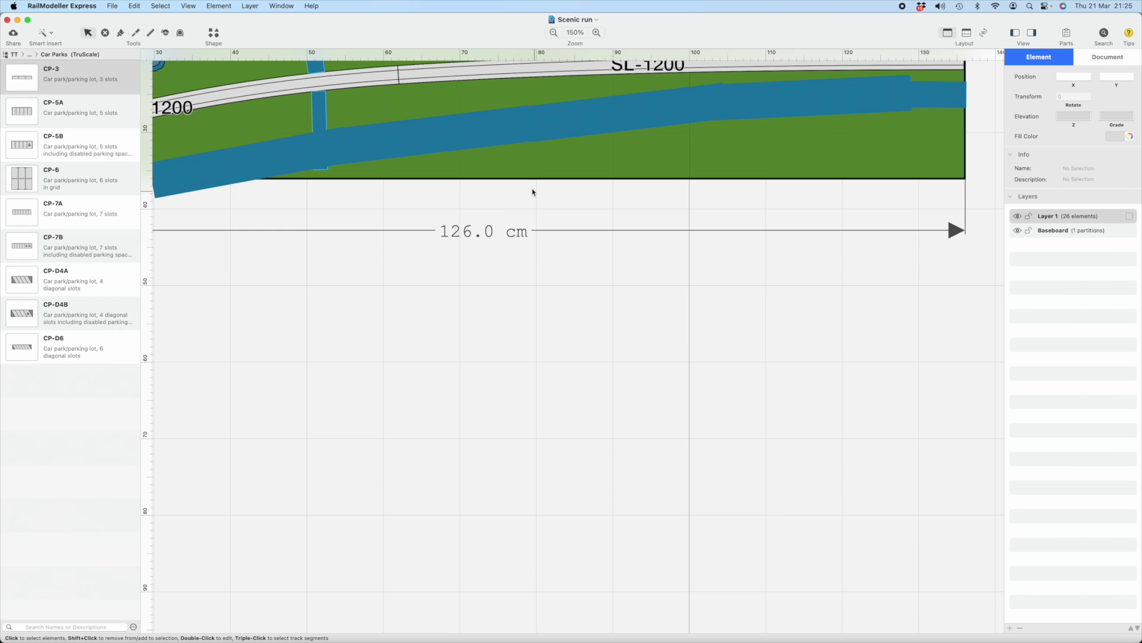
scroll(462, 215, up, 5)
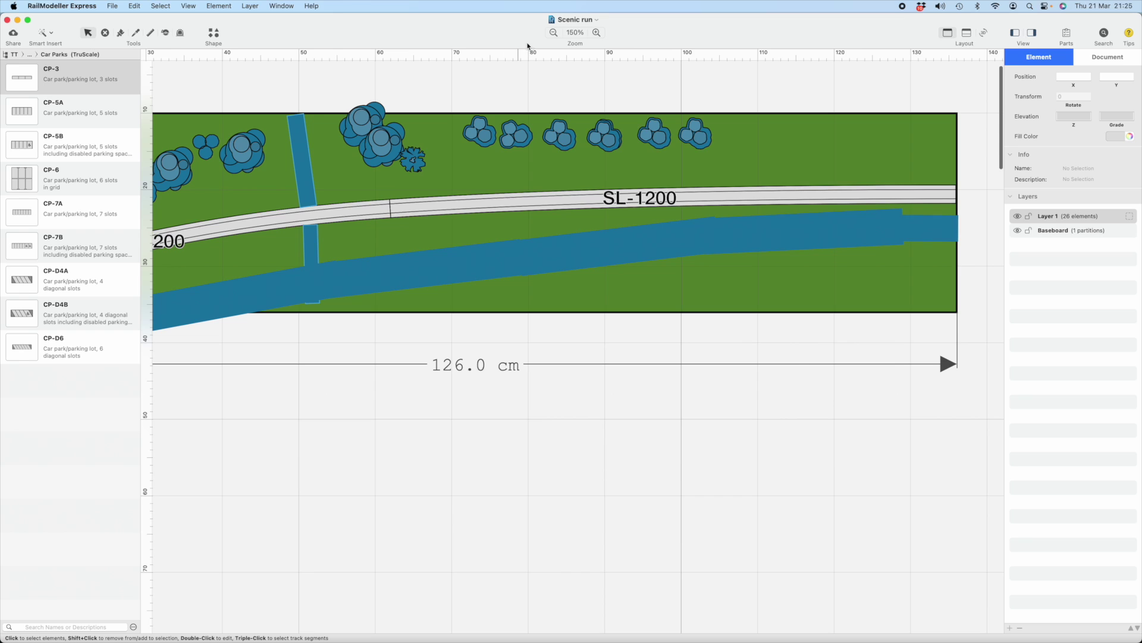
click(553, 32)
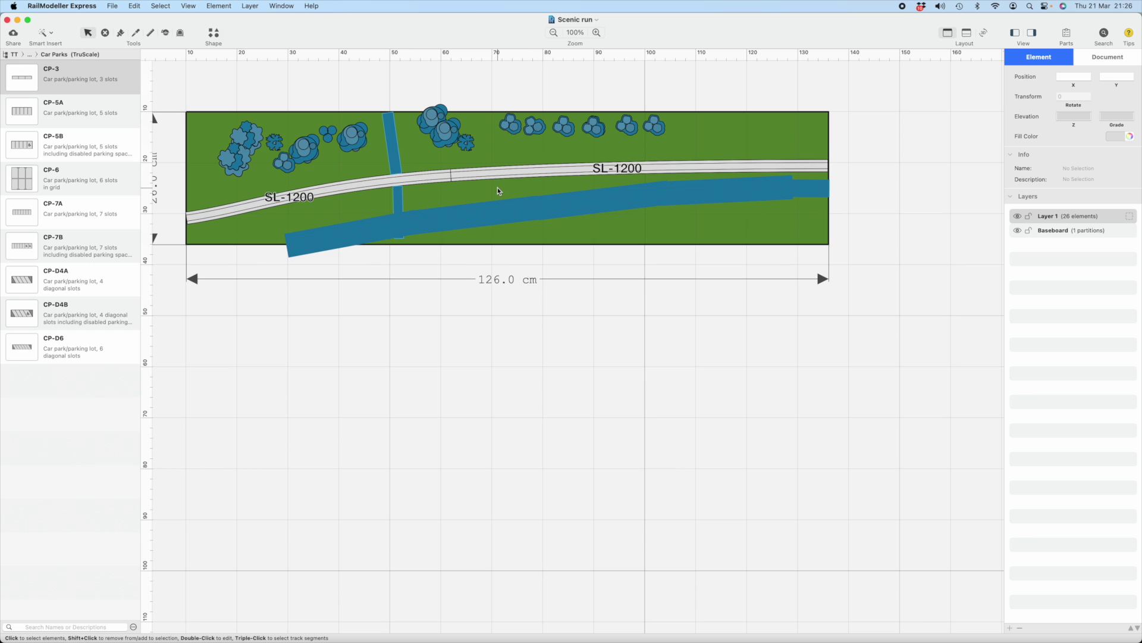
Open the recent layout Strome1 and examine its track plan from the turntable to the far end of the main line.
click(112, 6)
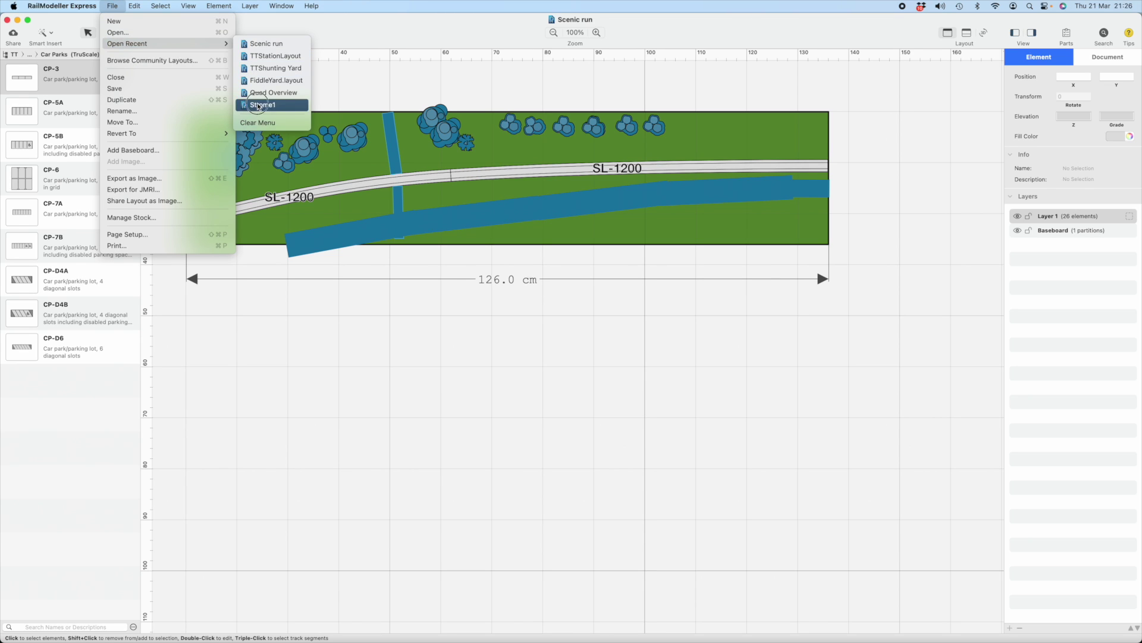
click(258, 105)
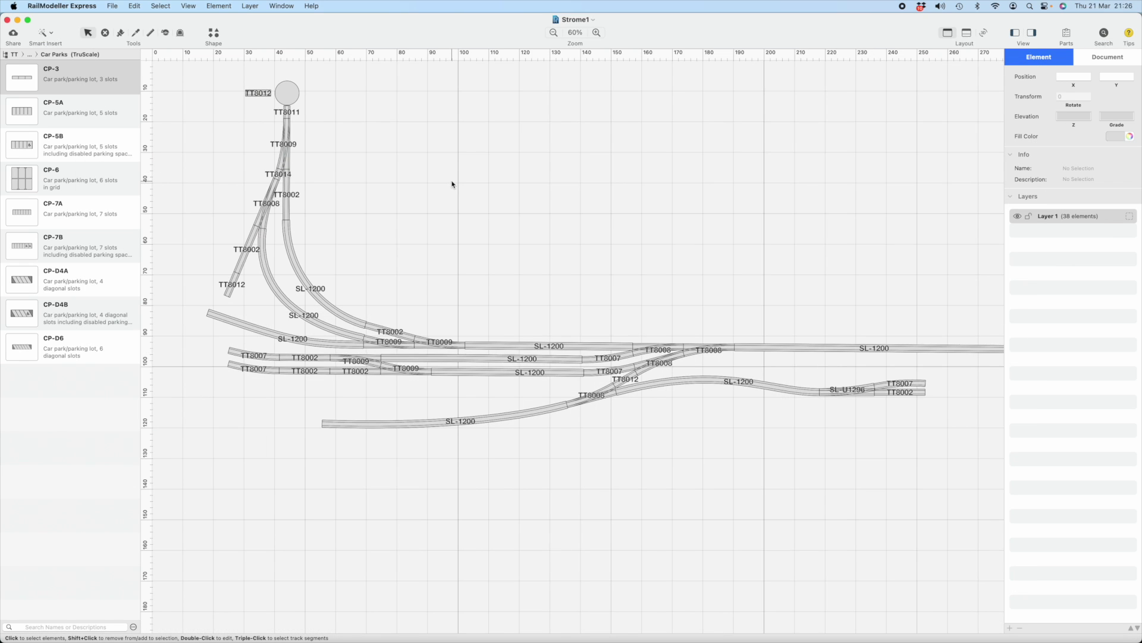
scroll(452, 184, down, 2)
scroll(452, 184, up, 3)
scroll(451, 184, right, 3)
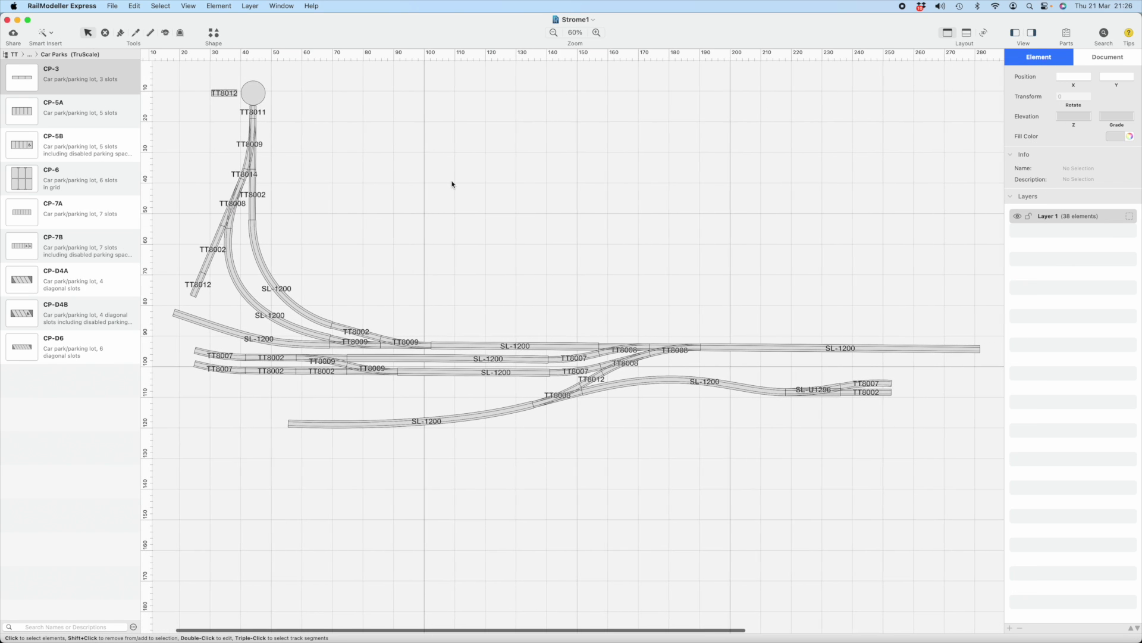